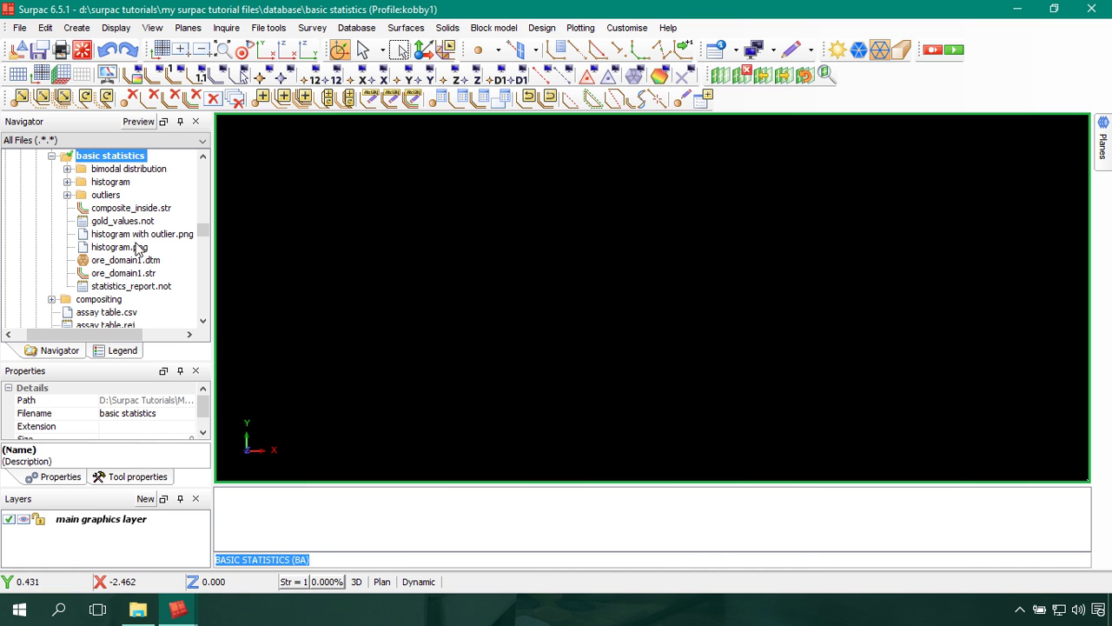
# View histogram.png and histogram with outlier.png from the basic statistics folder to examine the gold distribution and its outlier
pyautogui.moveTo(132, 250); pyautogui.dragTo(613, 253)
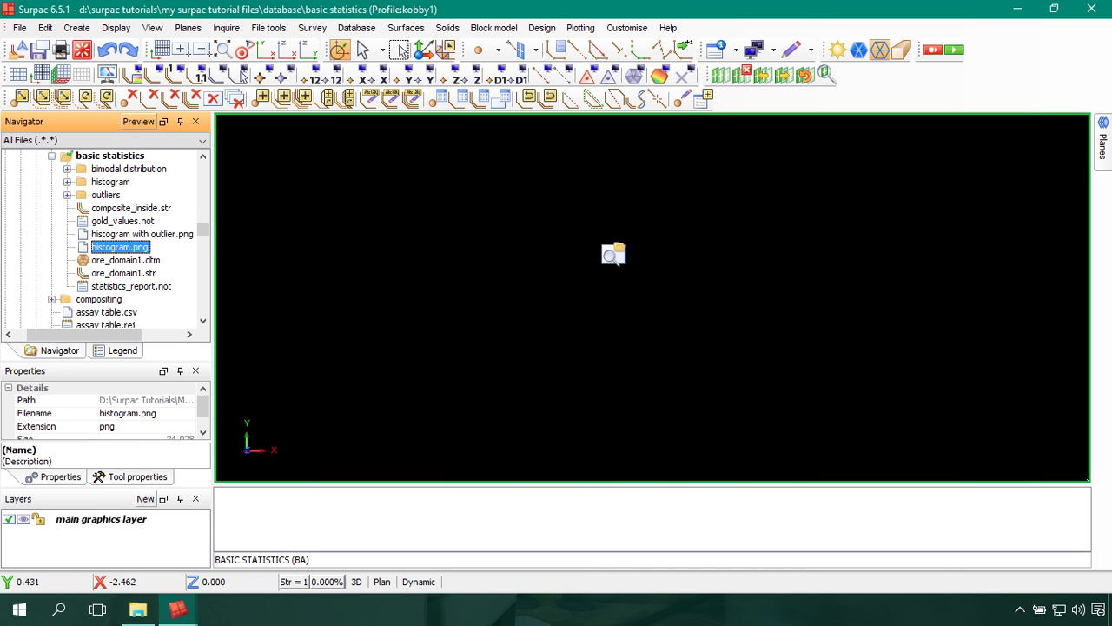
pyautogui.moveTo(614, 253); pyautogui.dragTo(613, 253)
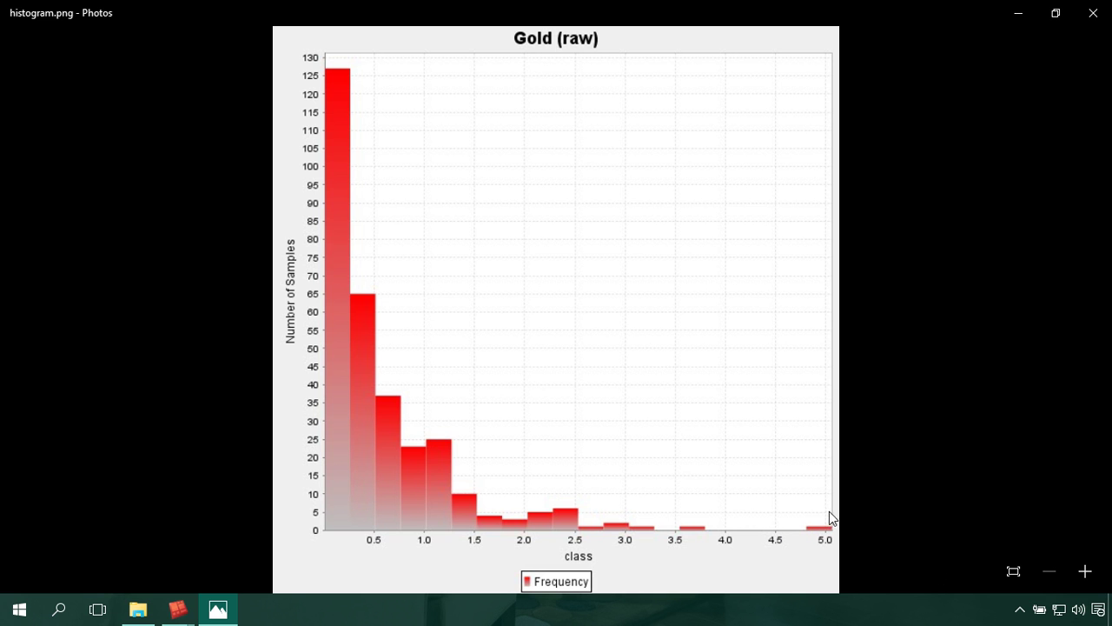
pyautogui.click(1109, 8)
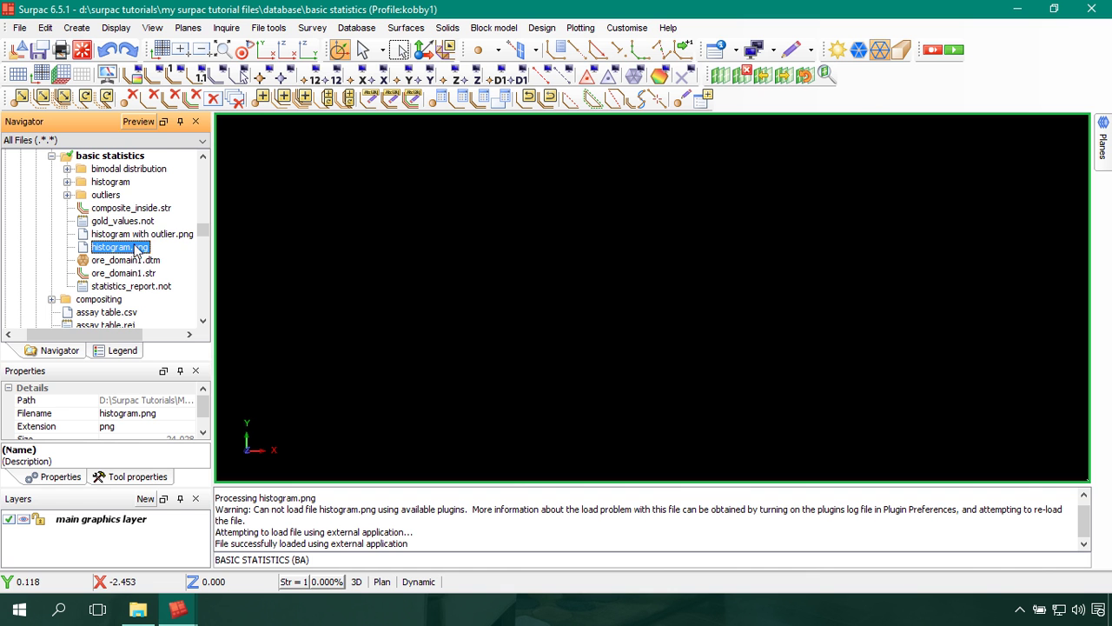
pyautogui.moveTo(148, 236); pyautogui.dragTo(702, 253)
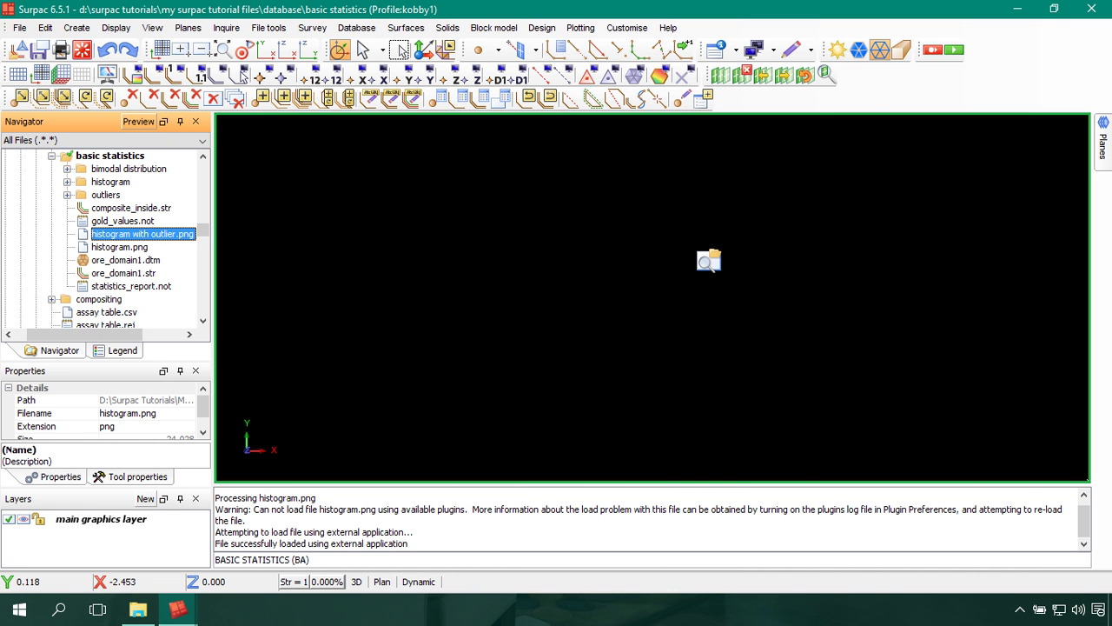
pyautogui.moveTo(702, 253); pyautogui.dragTo(702, 261)
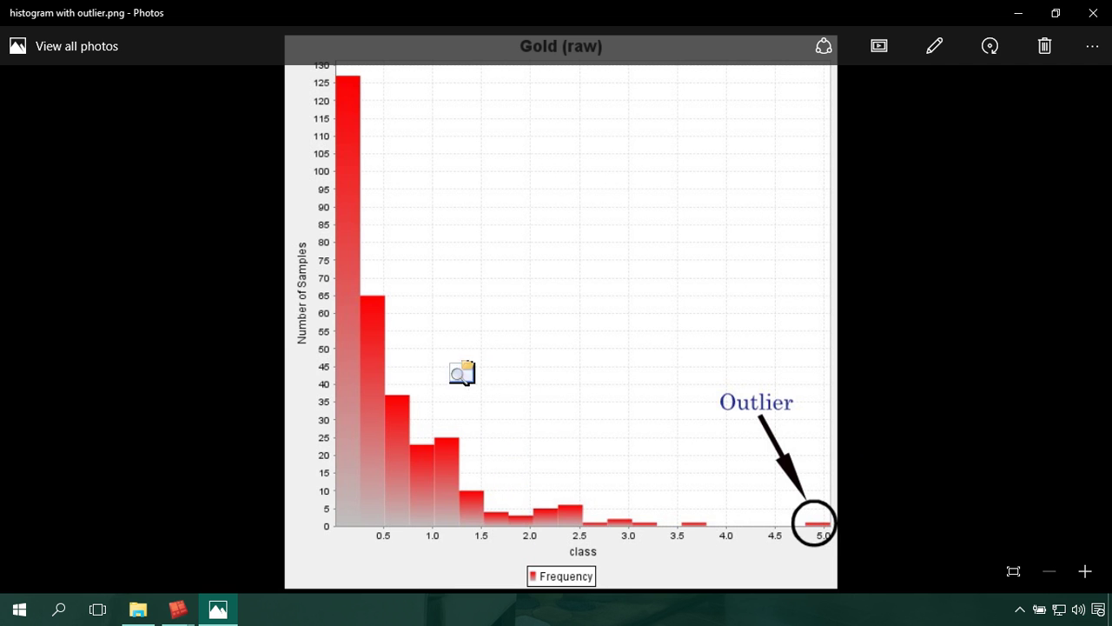
pyautogui.click(1096, 13)
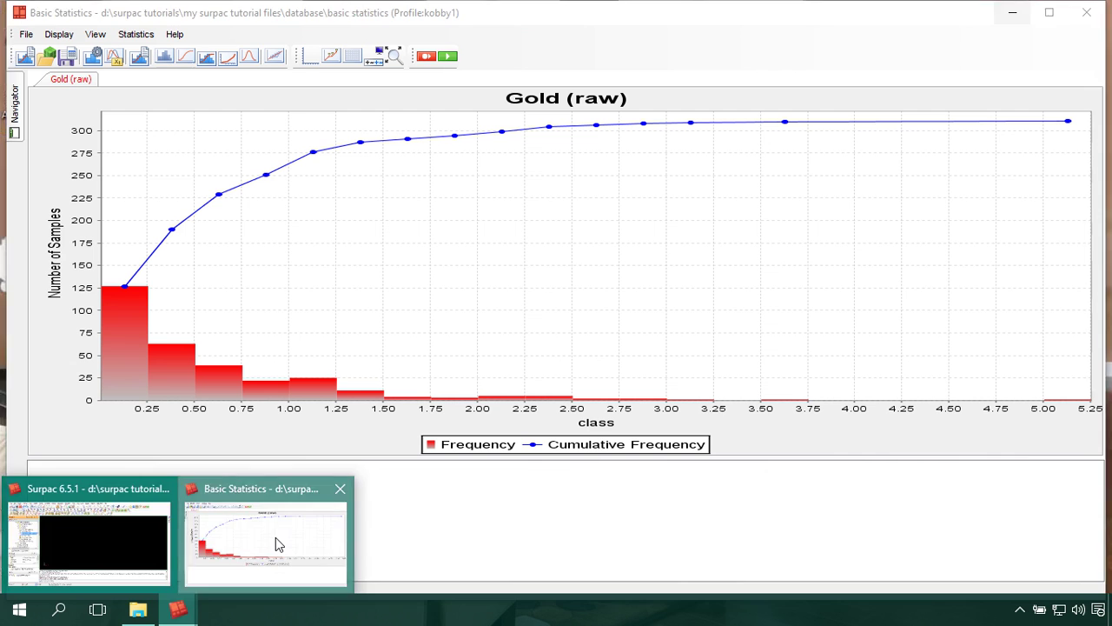
# Examine the Gold (raw) histogram and cumulative frequency curve in the Basic Statistics window, clearing its message log
pyautogui.click(280, 543)
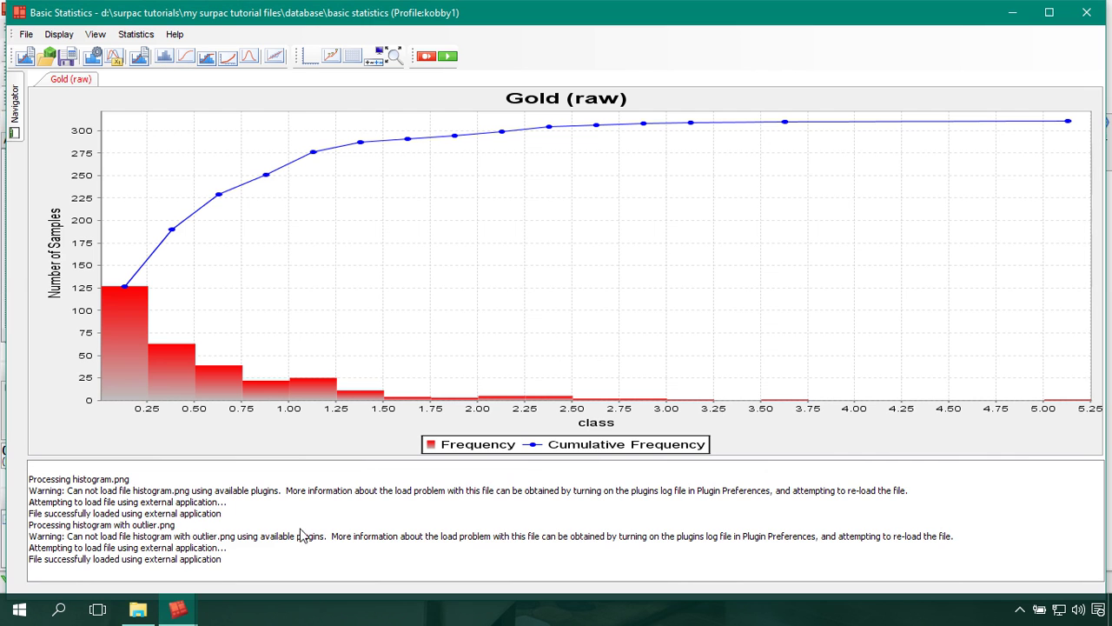
pyautogui.rightClick(542, 497)
pyautogui.click(591, 502)
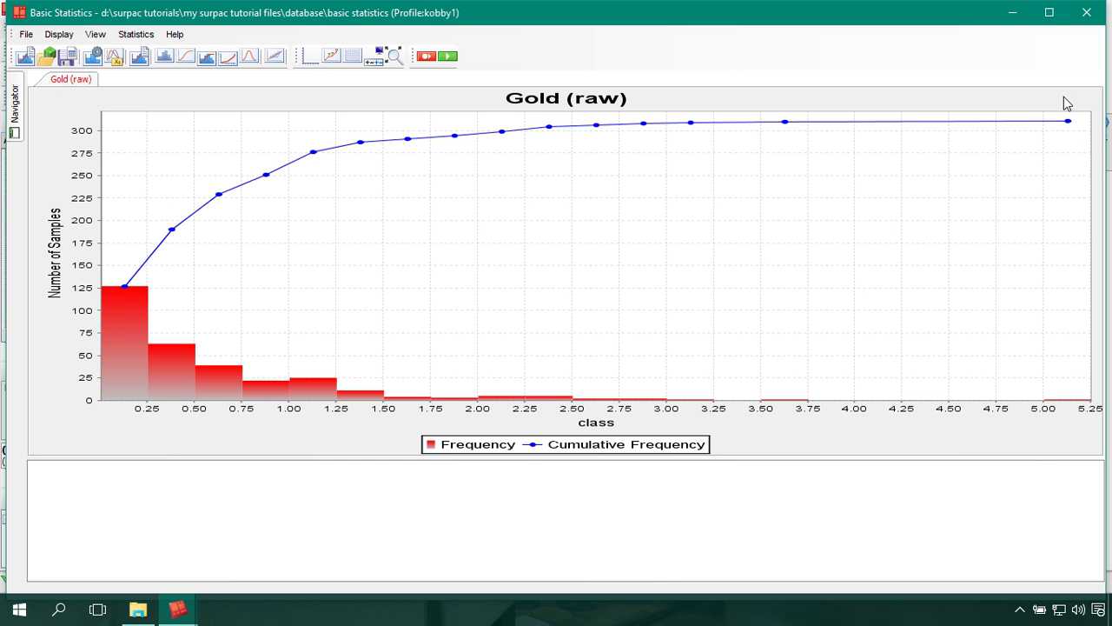
pyautogui.click(1013, 12)
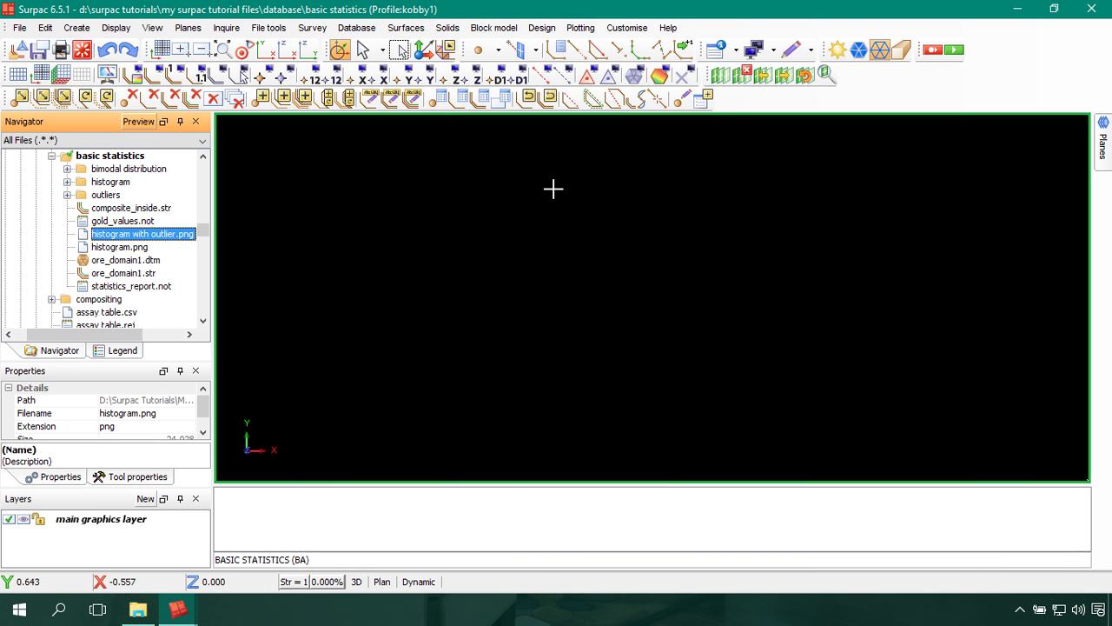
pyautogui.click(179, 609)
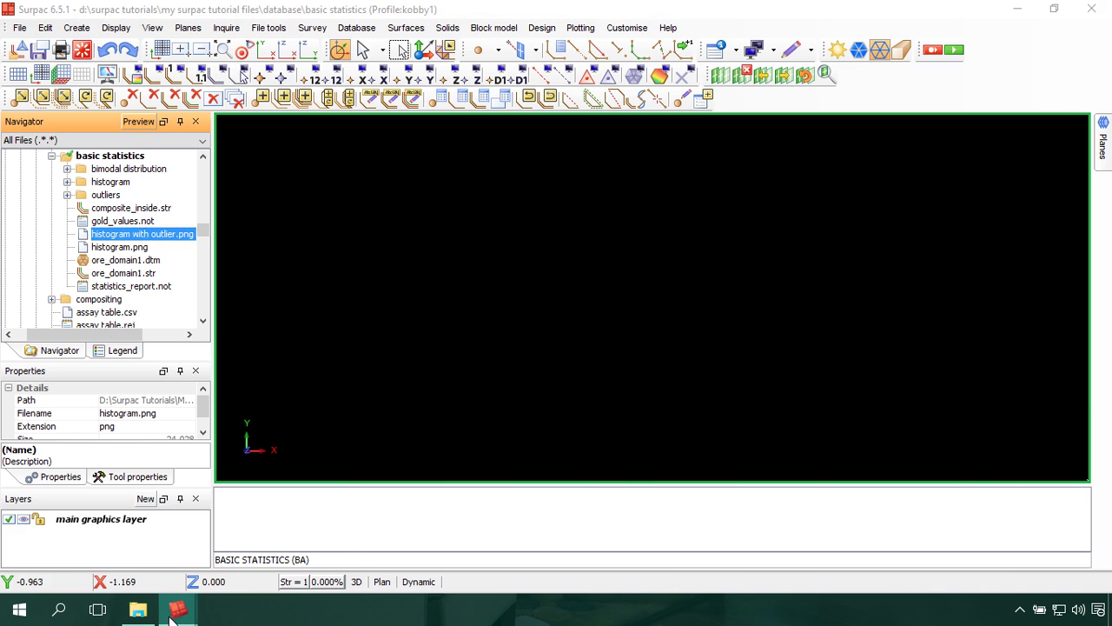
pyautogui.click(271, 576)
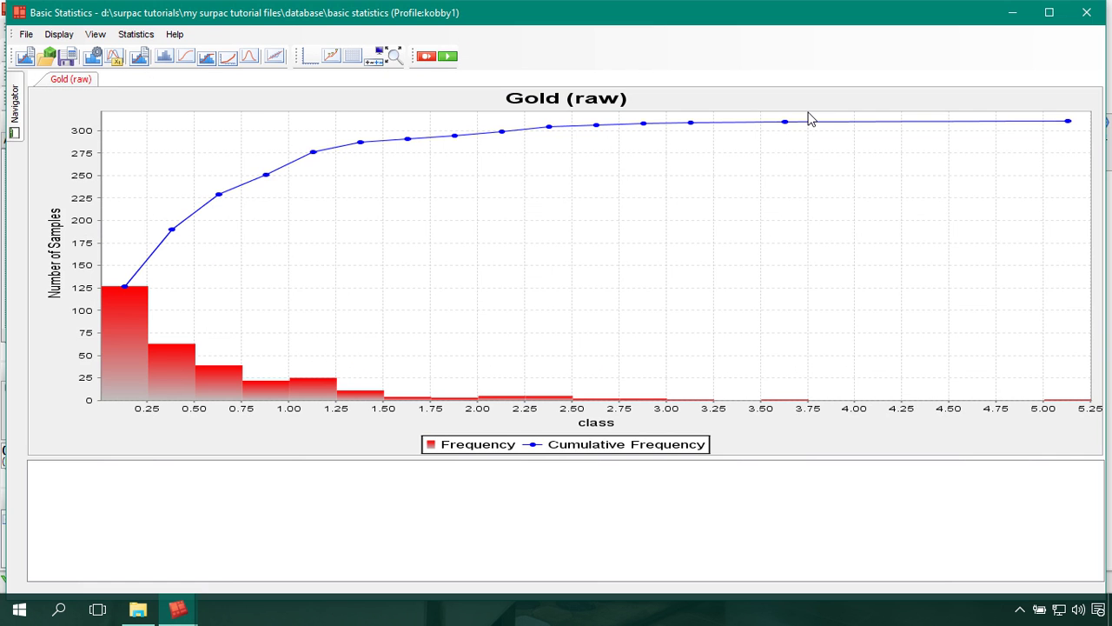
pyautogui.click(1050, 12)
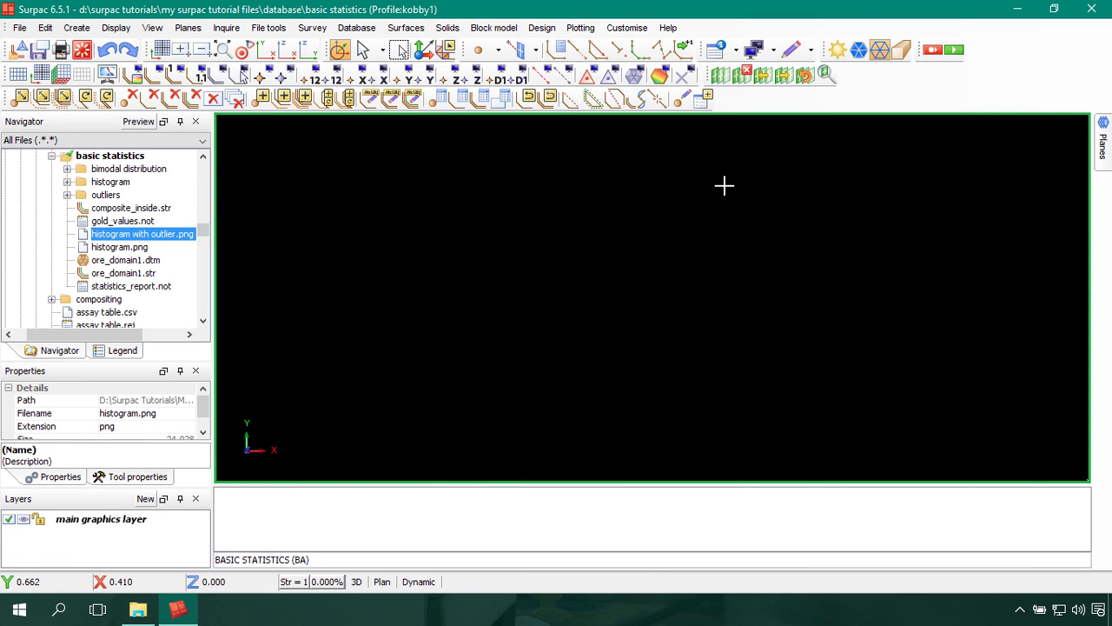
# Load composite_inside.str into graphics and save a copy of it as composite_inside2.str
pyautogui.click(109, 196)
pyautogui.moveTo(134, 209)
pyautogui.mouseDown()
pyautogui.moveTo(707, 229)
pyautogui.moveTo(606, 298)
pyautogui.mouseUp()
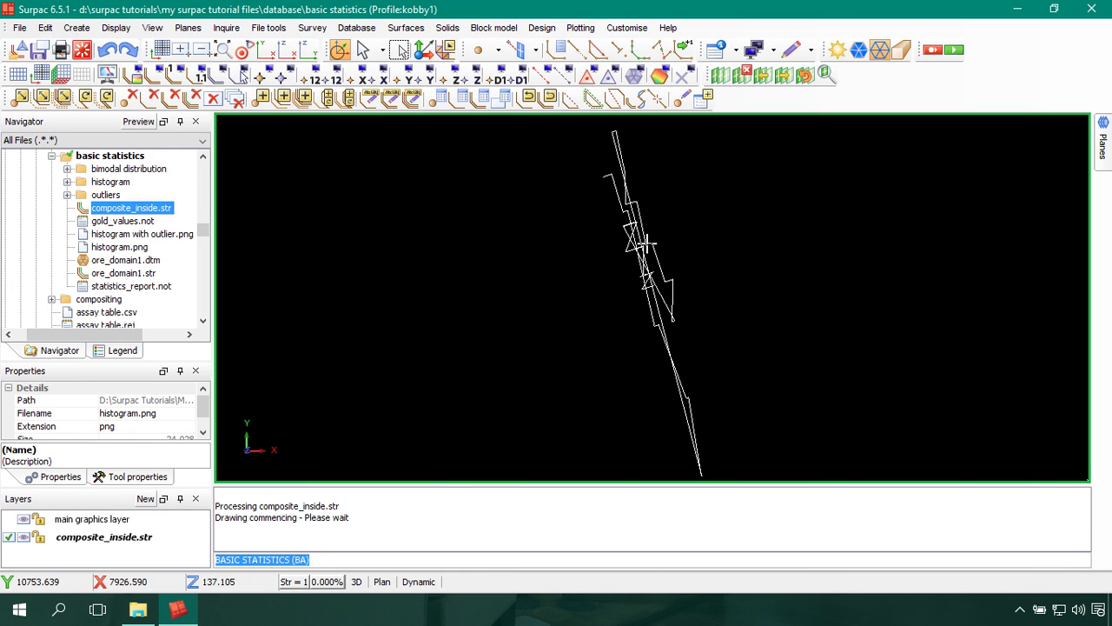
pyautogui.click(39, 50)
pyautogui.click(634, 198)
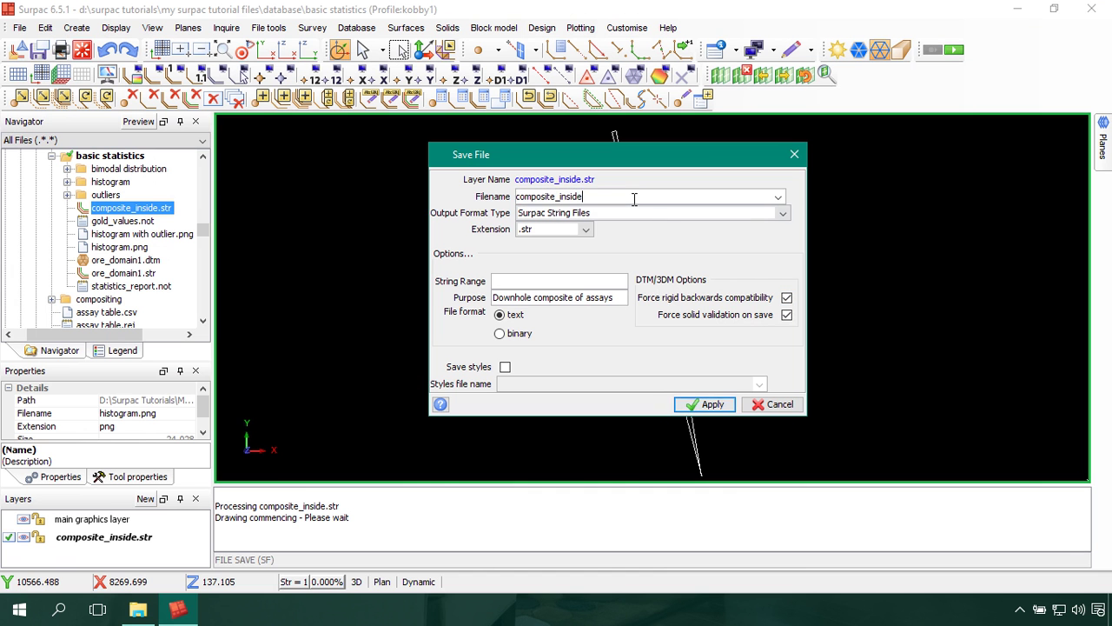
pyautogui.write('2')
pyautogui.click(718, 404)
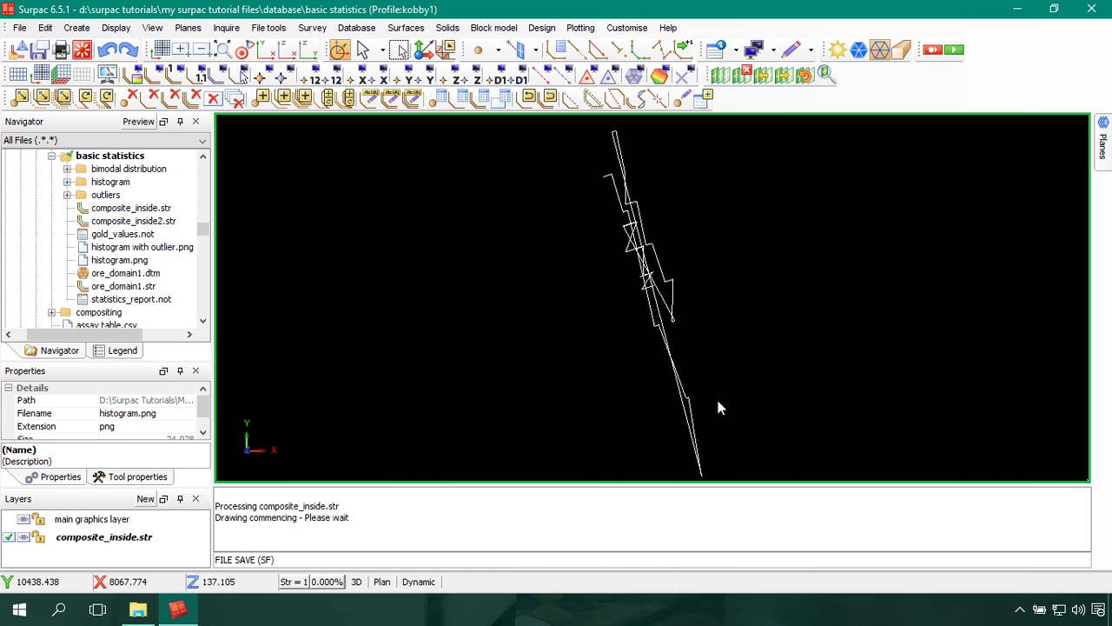
# Reset the graphics, load the copied composite_inside2.str and clear the message log
pyautogui.click(82, 50)
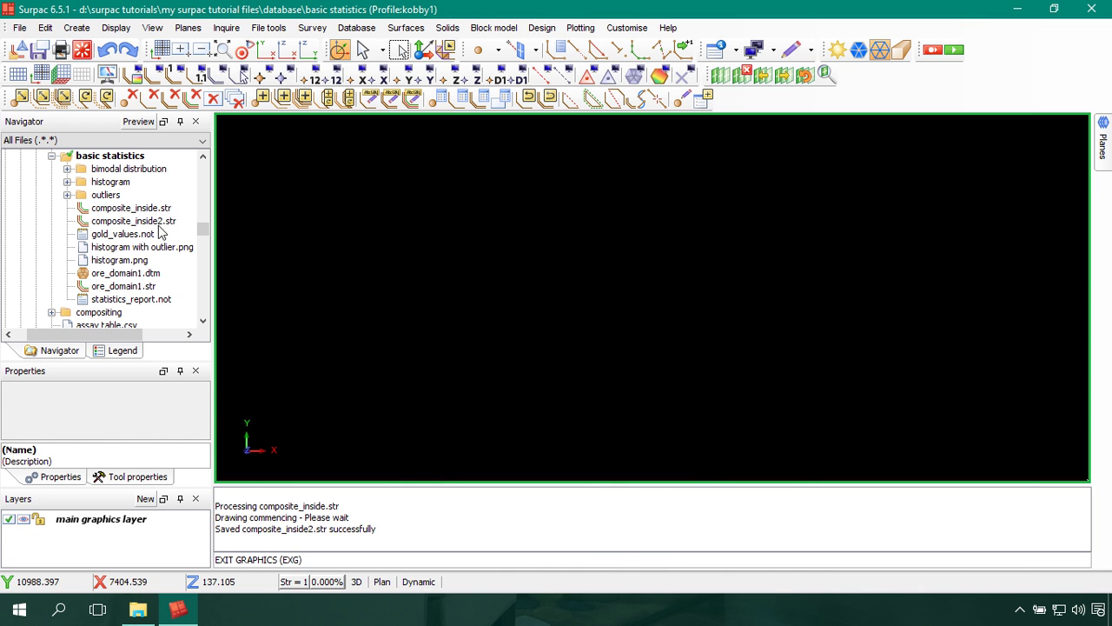
pyautogui.click(160, 224)
pyautogui.moveTo(160, 224); pyautogui.dragTo(660, 243)
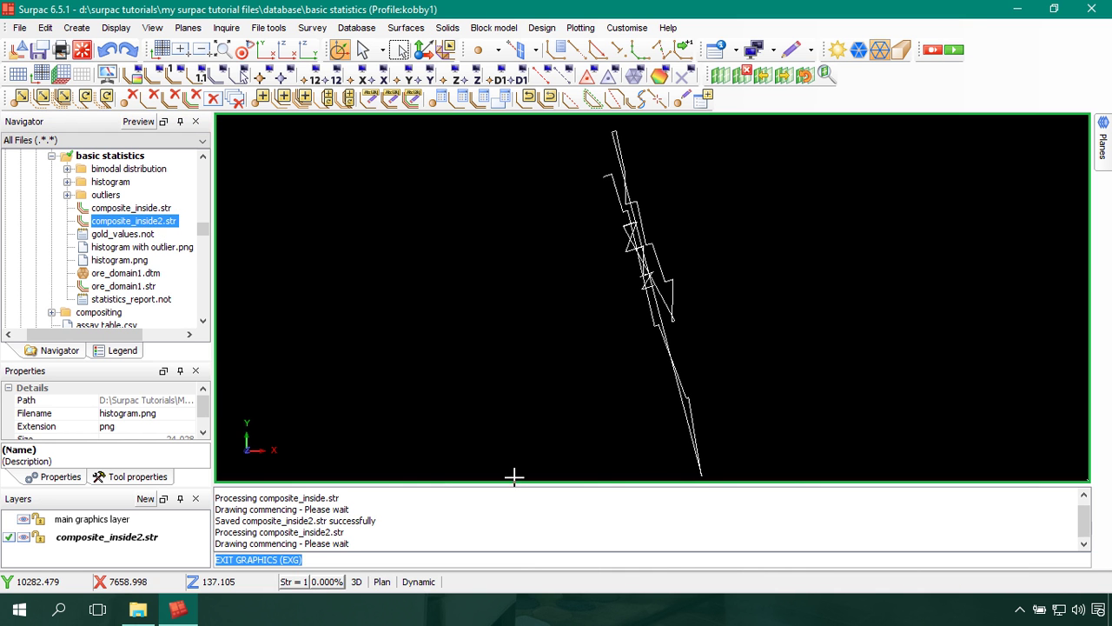
pyautogui.rightClick(564, 509)
pyautogui.click(606, 507)
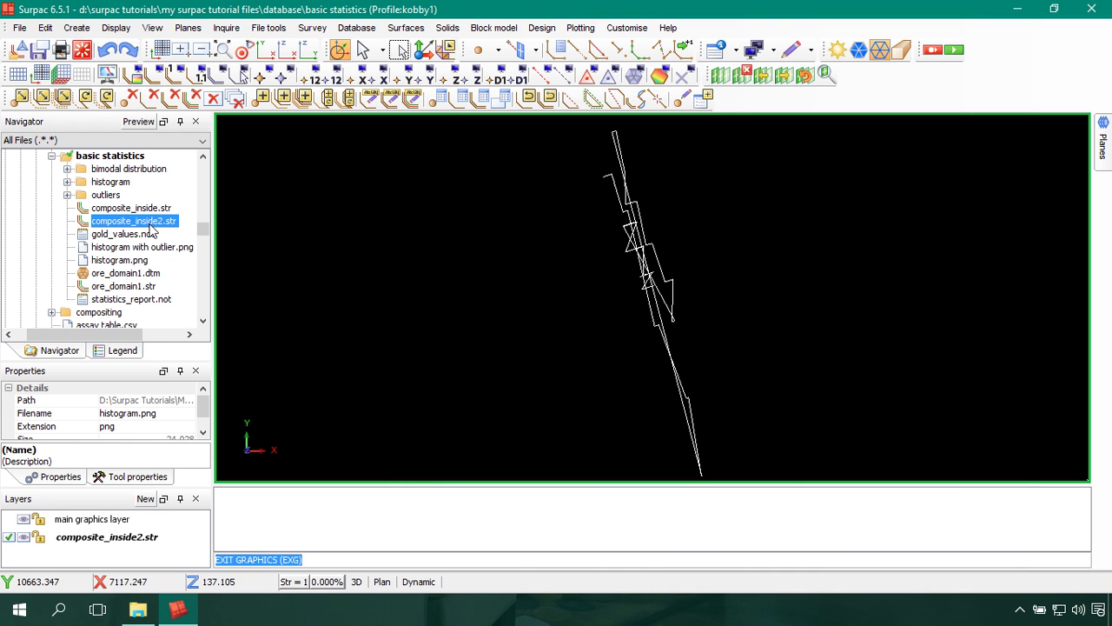
pyautogui.moveTo(482, 291); pyautogui.dragTo(542, 294, button='middle')
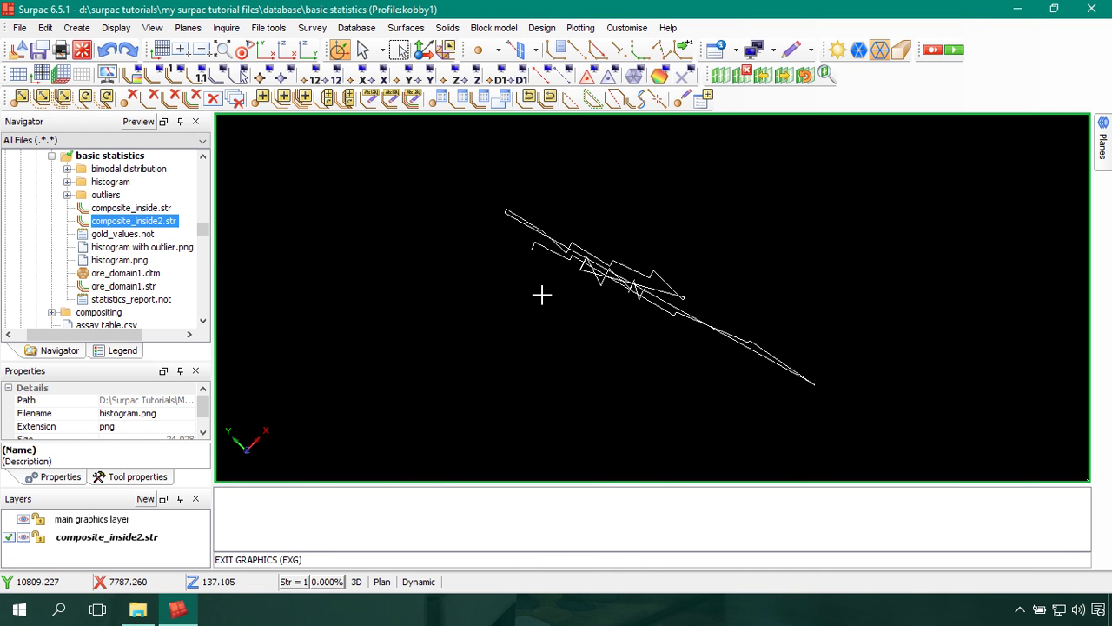
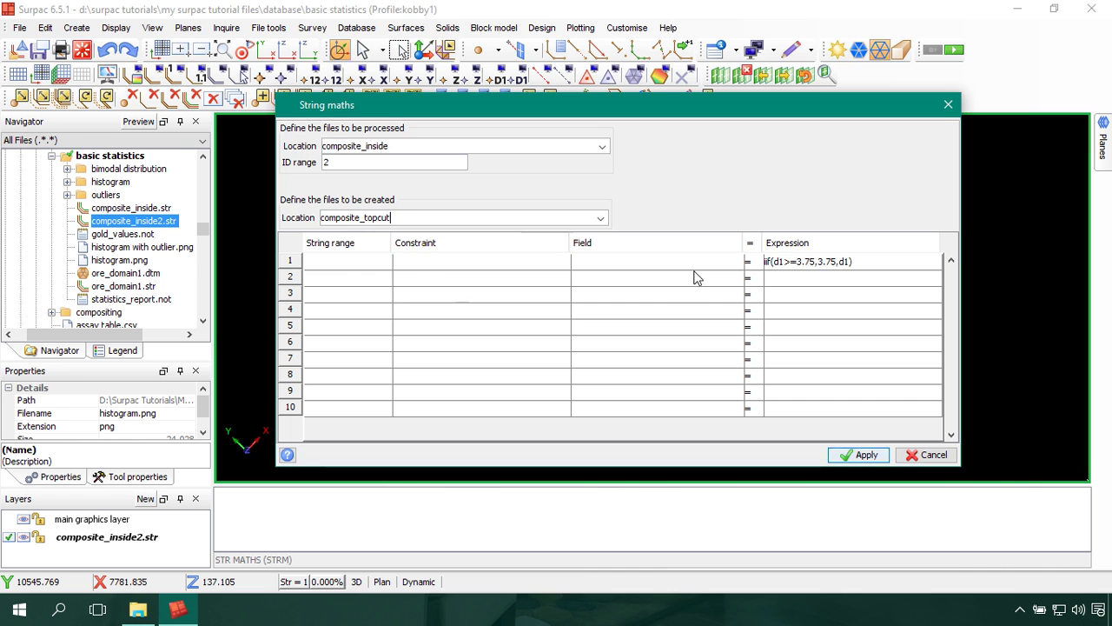
# Clear the existing expression in the first row of String maths and set that row's field to d1
pyautogui.click(732, 269)
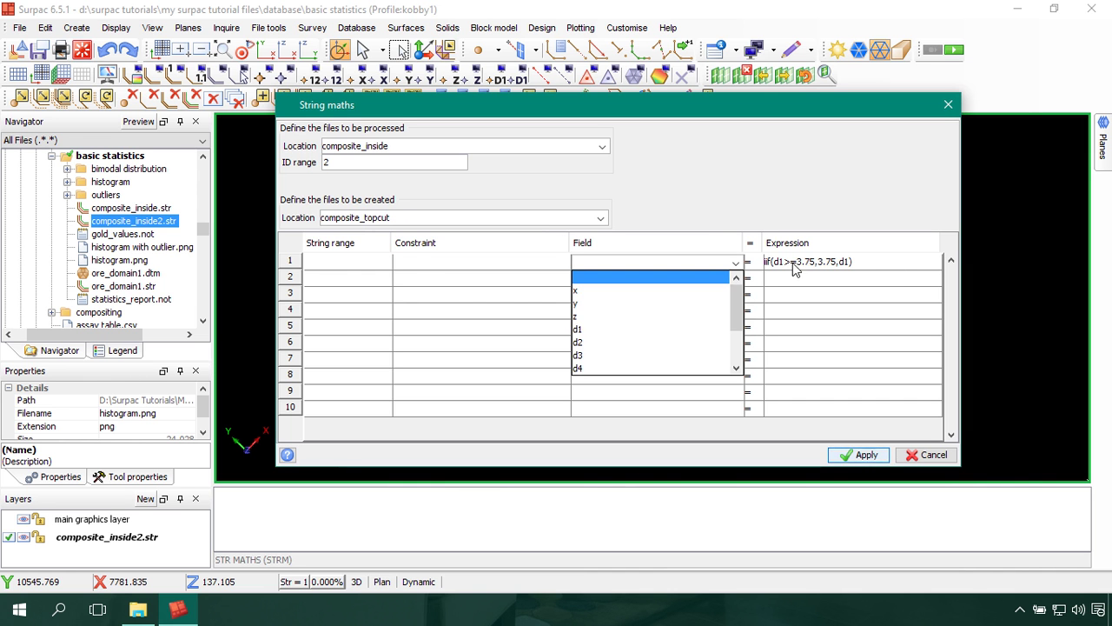
pyautogui.click(901, 263)
pyautogui.hotkey('ctrl', 'a')
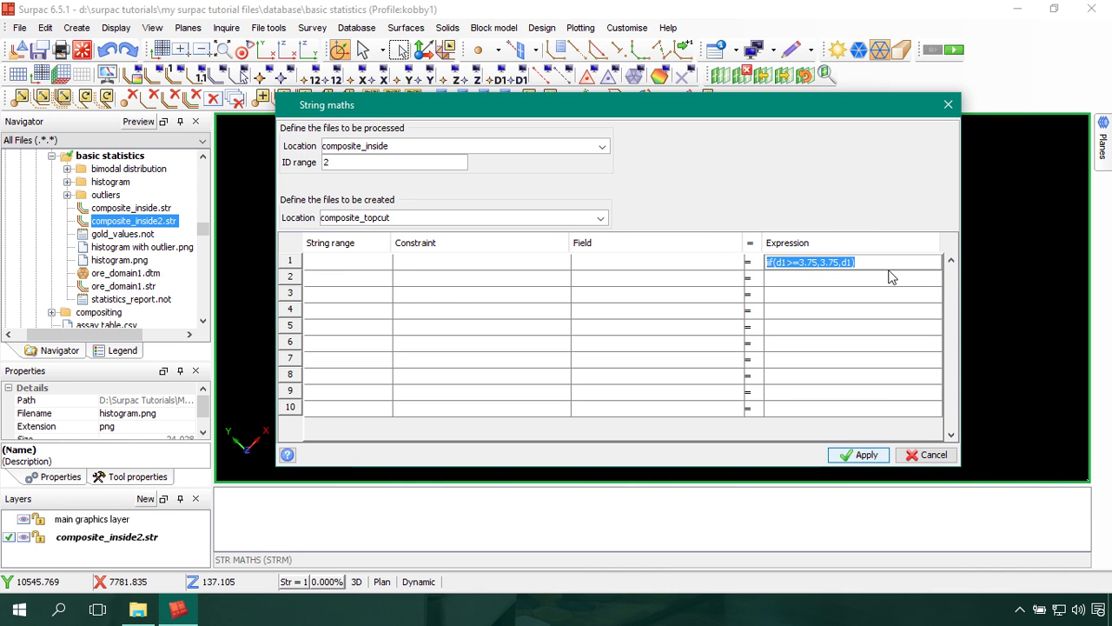
pyautogui.press('Delete')
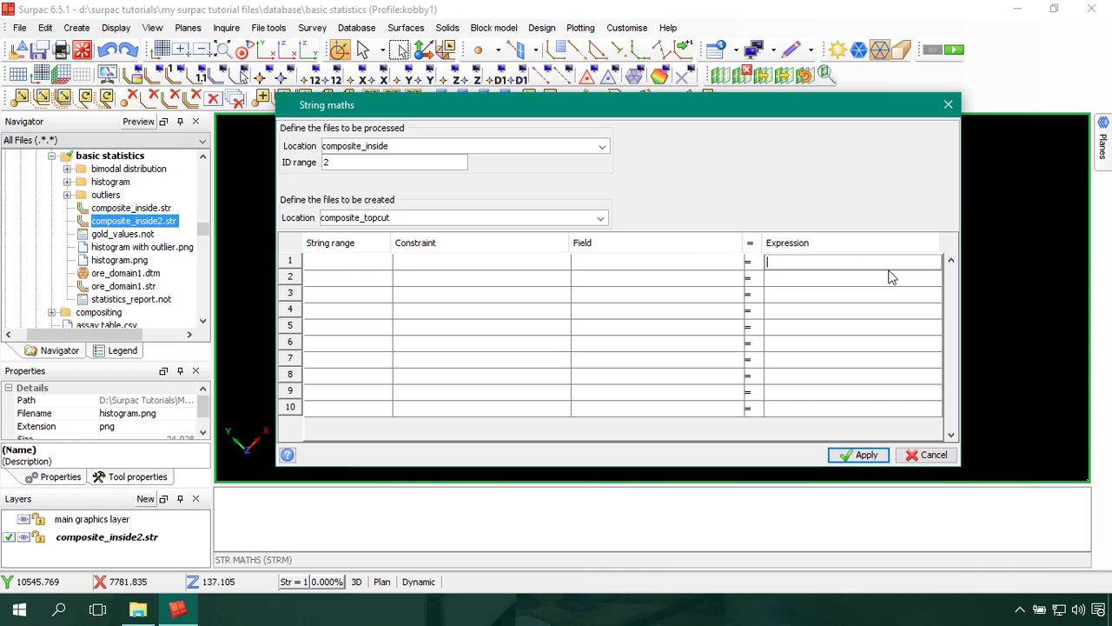
pyautogui.click(730, 265)
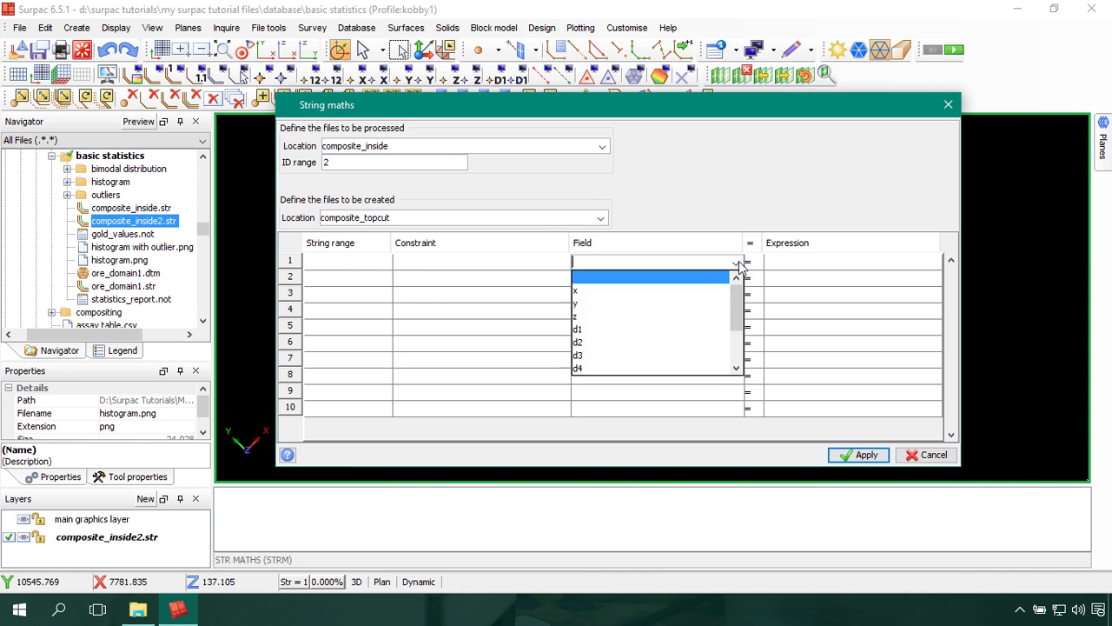
pyautogui.click(681, 341)
pyautogui.click(621, 261)
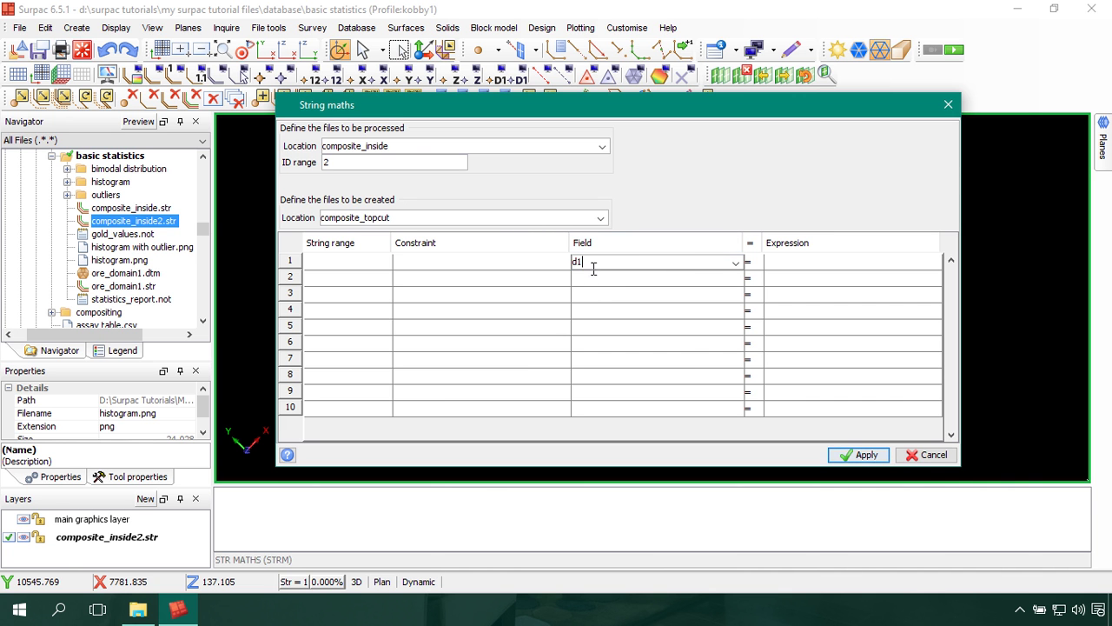
# Enter iif(d1>=3.75,3.75,d1) as the first row's expression and run String maths from composite_inside to composite_topcut with ID 2
pyautogui.click(802, 268)
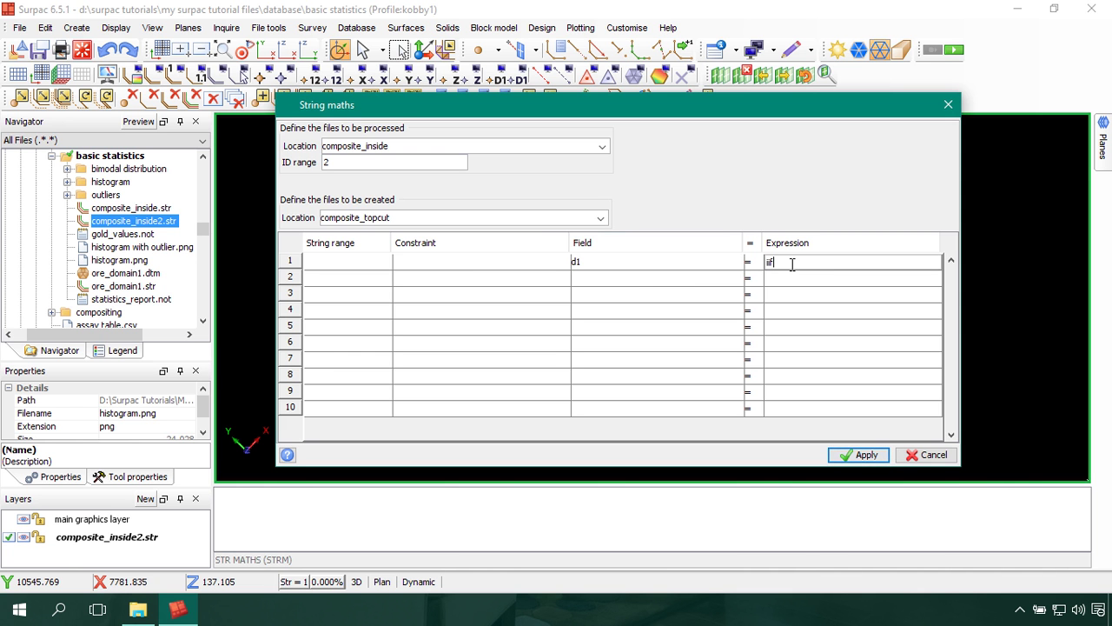
pyautogui.write('iif(d1 >=3.75,3.75,d1')
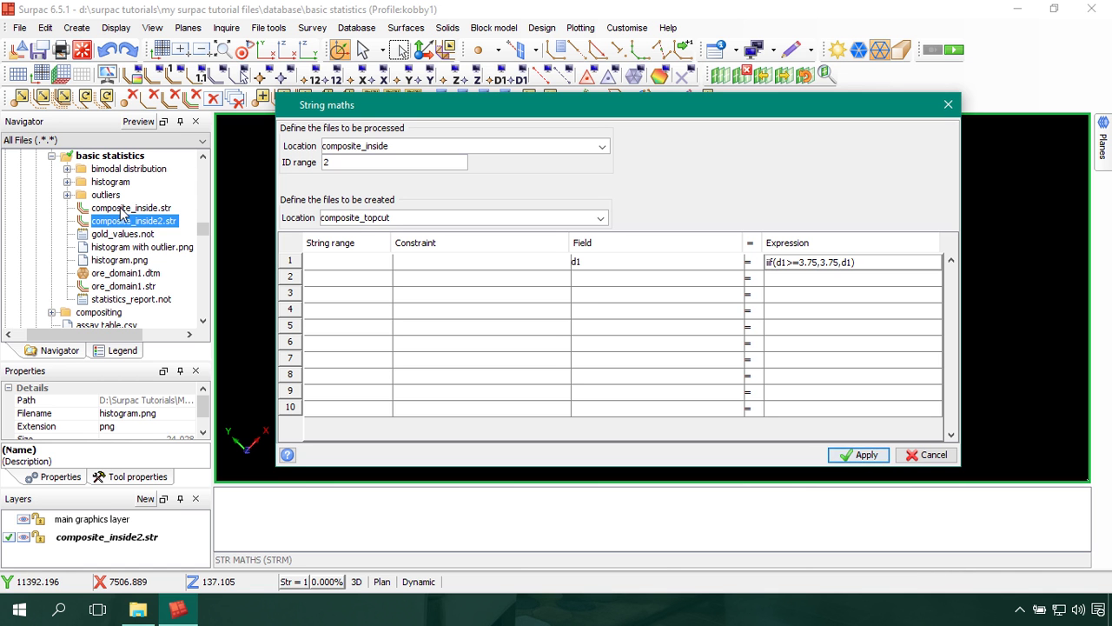
pyautogui.click(855, 455)
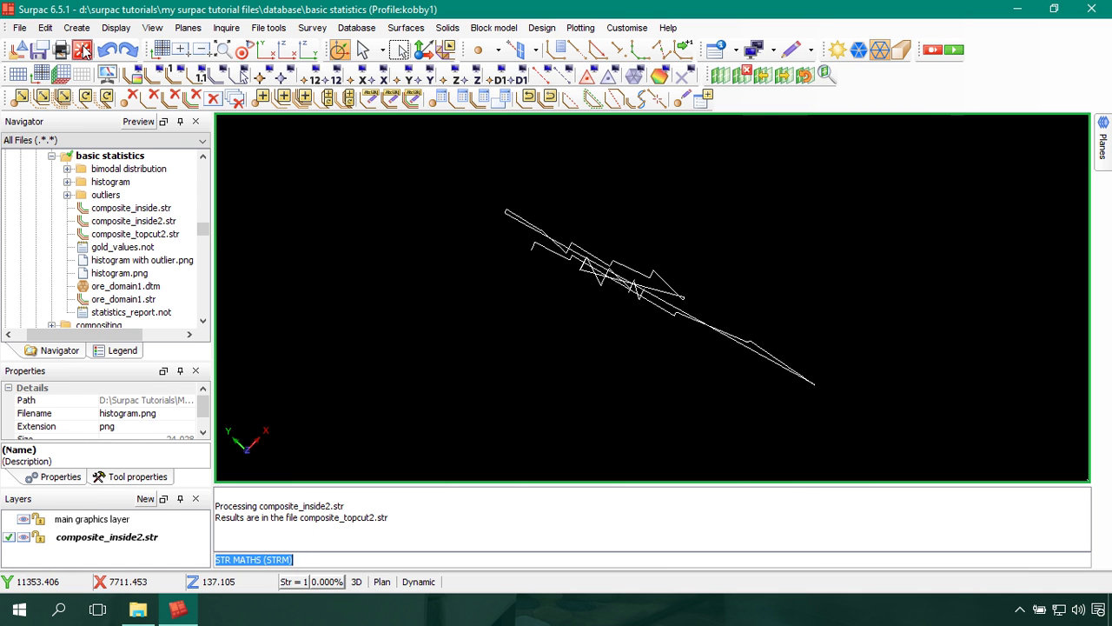
# Reset the graphics and load composite_topcut2.str to view the top-cut composites
pyautogui.click(83, 51)
pyautogui.click(146, 235)
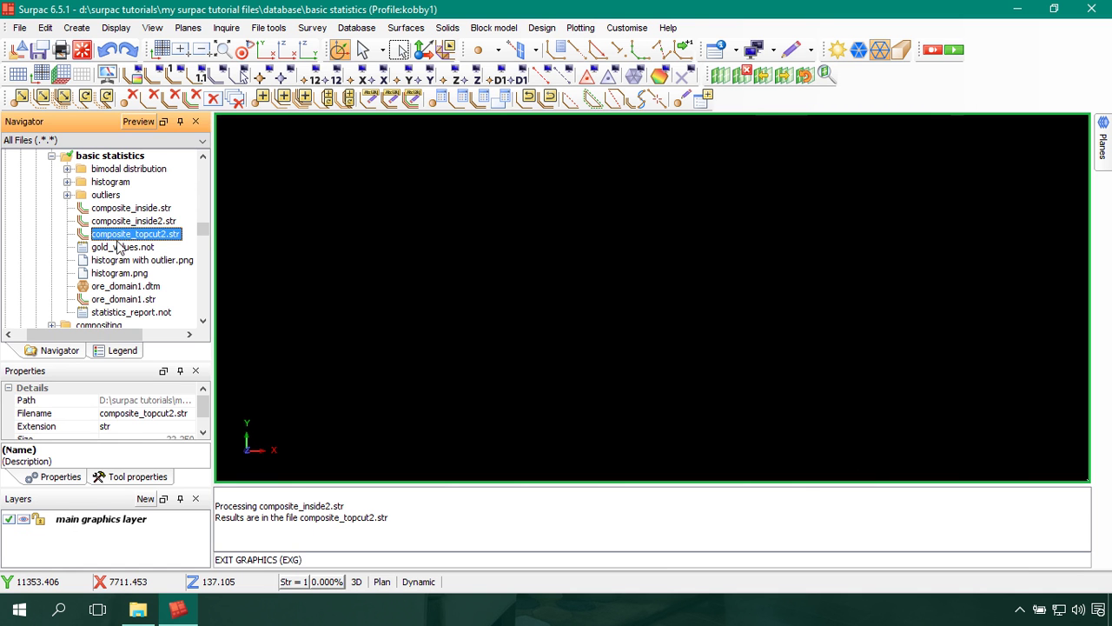
pyautogui.moveTo(167, 233)
pyautogui.mouseDown()
pyautogui.moveTo(673, 240)
pyautogui.moveTo(652, 259)
pyautogui.mouseUp()
pyautogui.moveTo(651, 258)
pyautogui.mouseDown(button='middle')
pyautogui.moveTo(657, 352)
pyautogui.moveTo(484, 305)
pyautogui.mouseUp(button='middle')
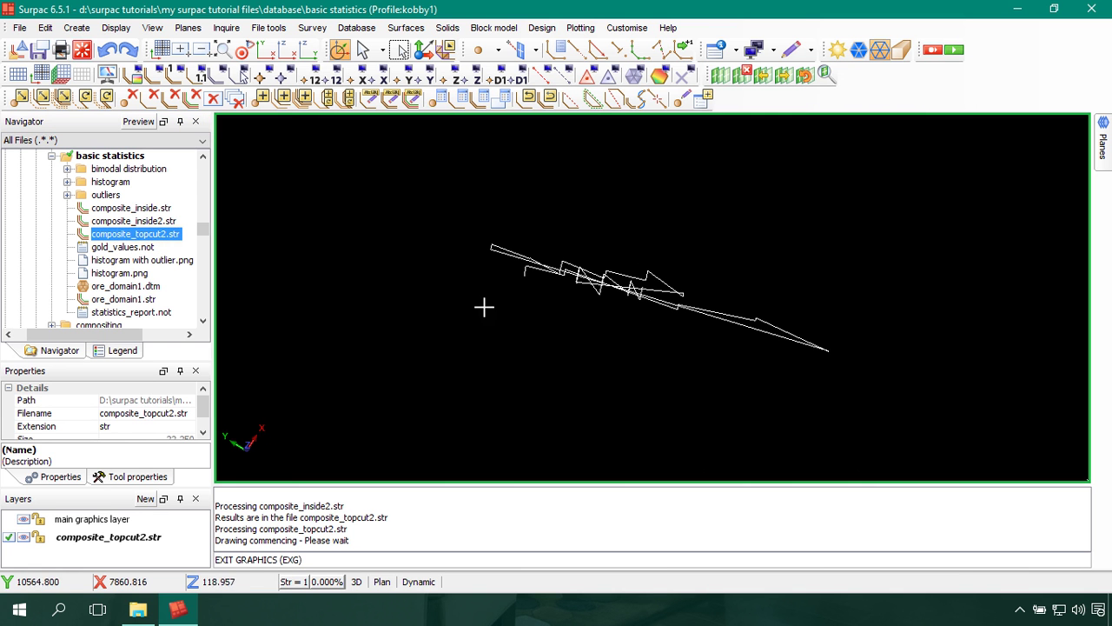
# Open composite_topcut2.str as text in Notepad and examine the gold values in its records
pyautogui.rightClick(139, 234)
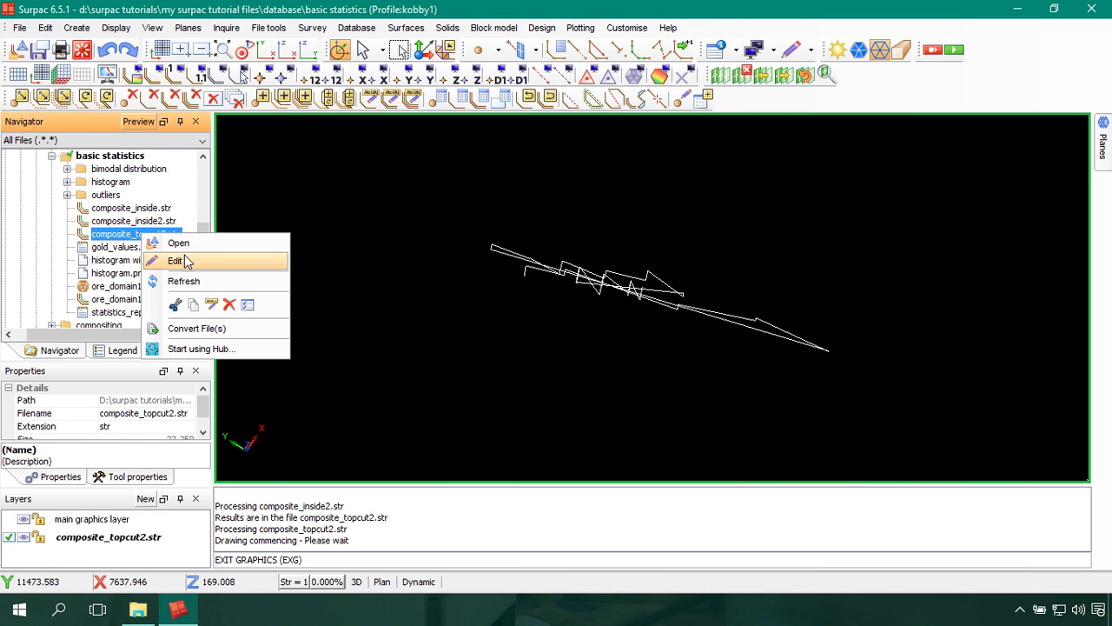
pyautogui.click(190, 262)
pyautogui.click(832, 36)
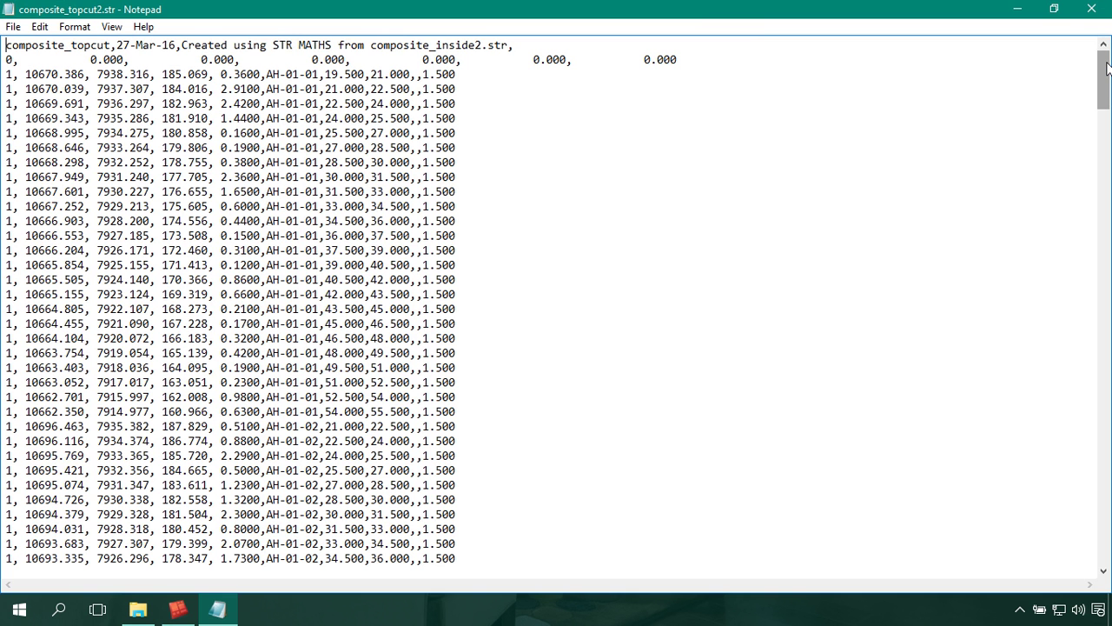
pyautogui.moveTo(1106, 68)
pyautogui.mouseDown()
pyautogui.moveTo(1106, 96)
pyautogui.moveTo(1106, 75)
pyautogui.mouseUp()
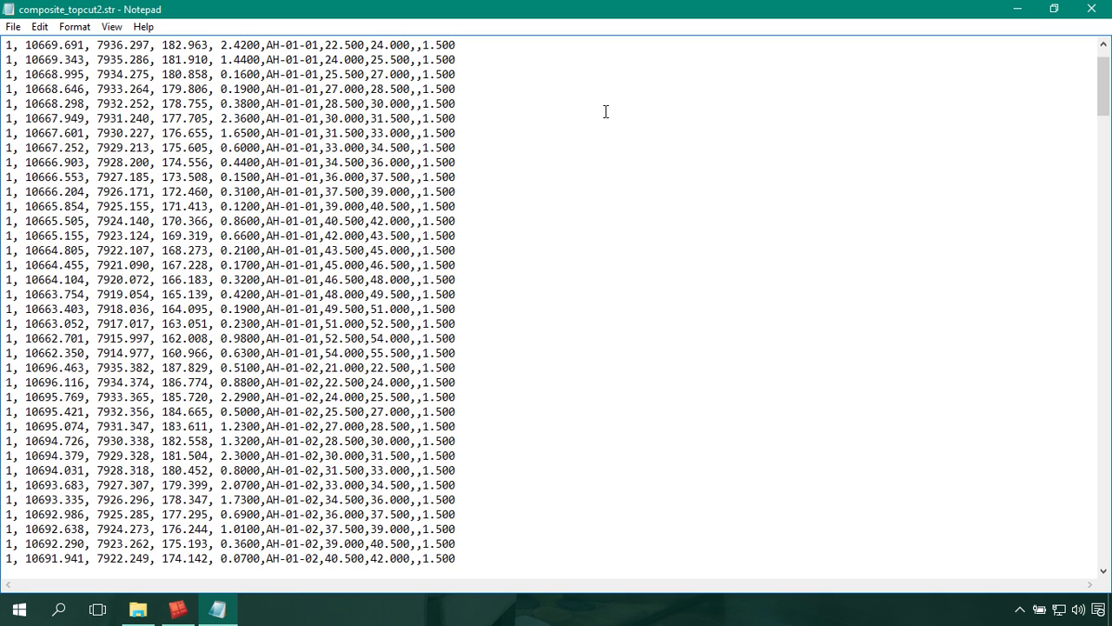
# Switch back to Surpac and clear composite_topcut2.str from the graphics
pyautogui.click(178, 609)
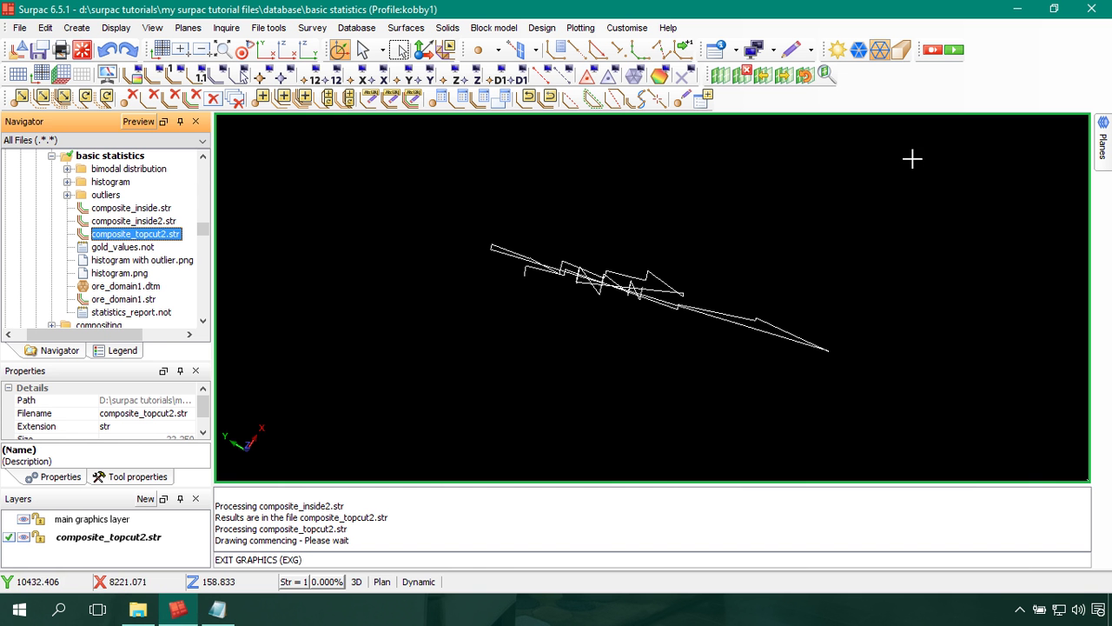
pyautogui.click(82, 49)
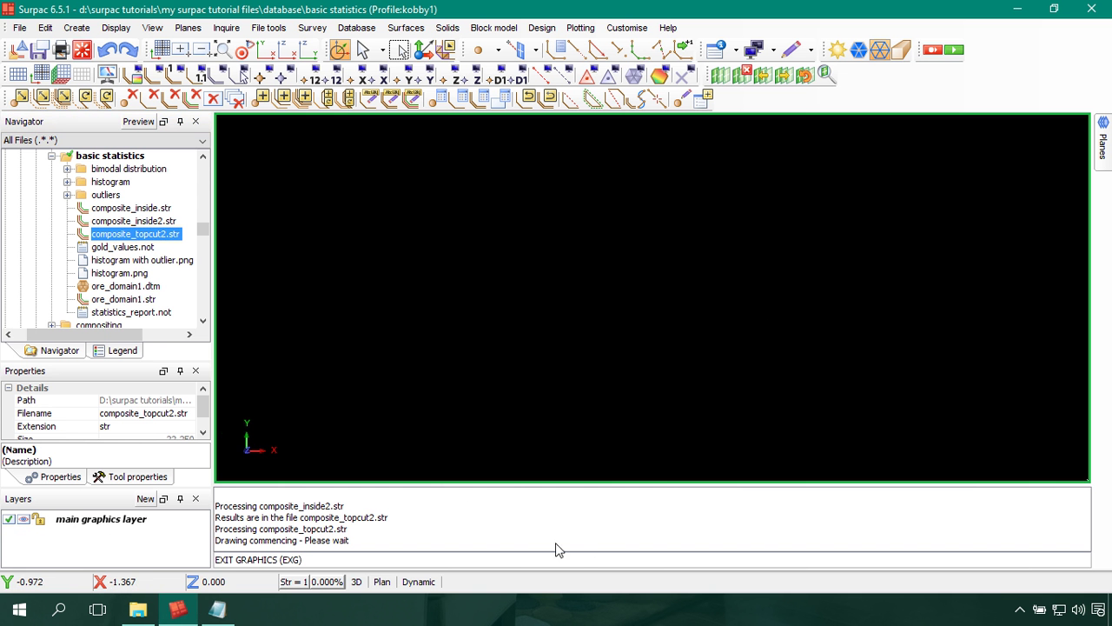
# Clear the message log and examine the minimum and maximum gold values in statistics_report.not, leaving the report open in the background
pyautogui.rightClick(615, 509)
pyautogui.click(662, 517)
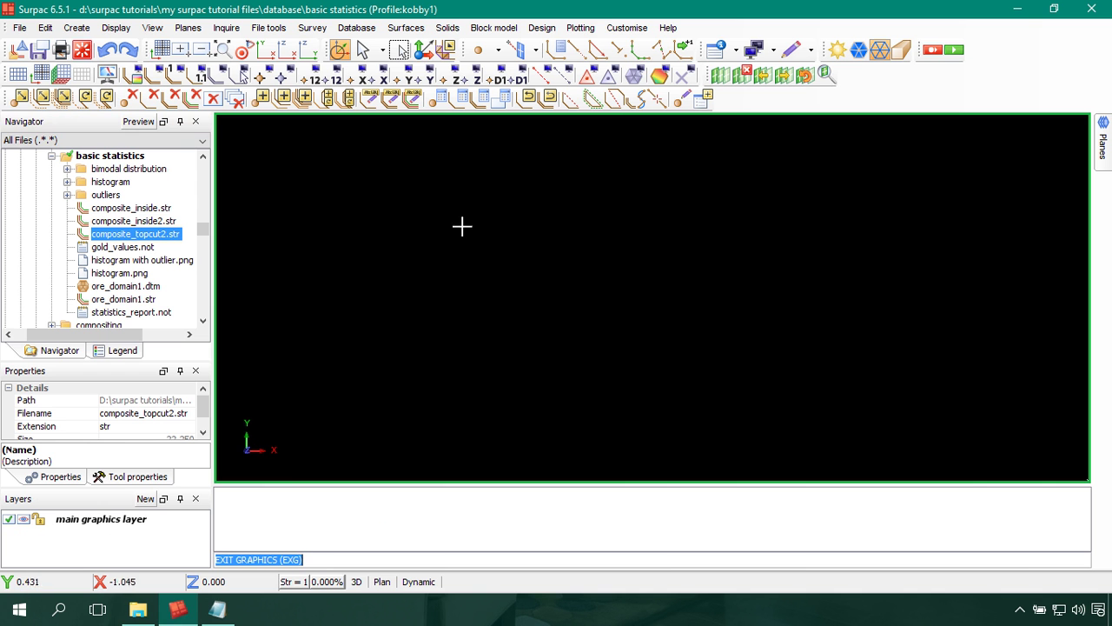
pyautogui.moveTo(143, 315); pyautogui.dragTo(484, 293)
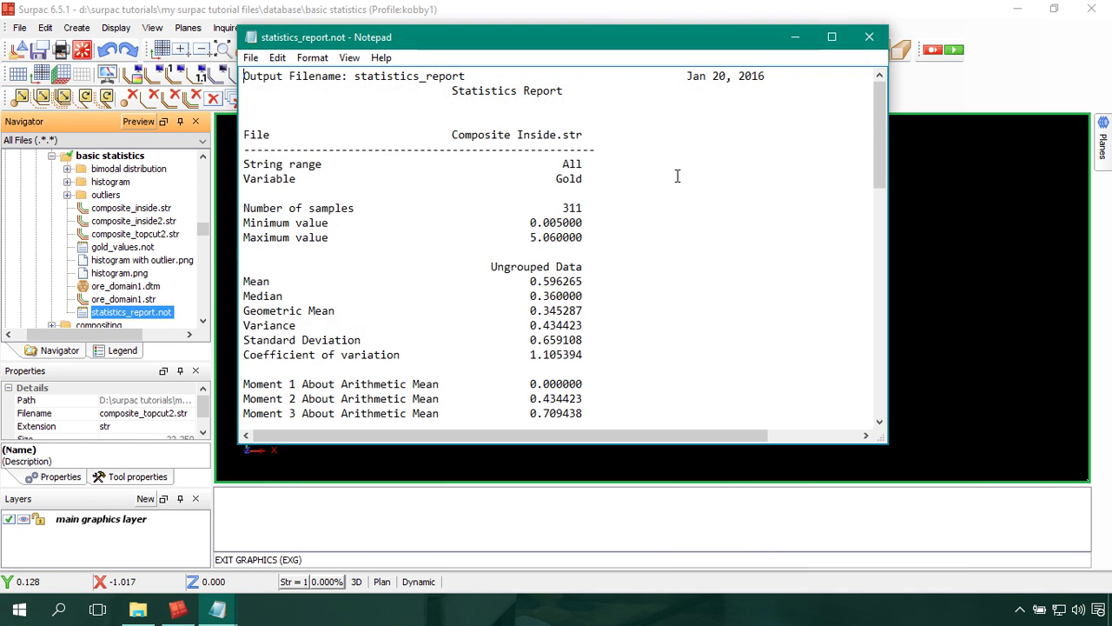
pyautogui.click(832, 38)
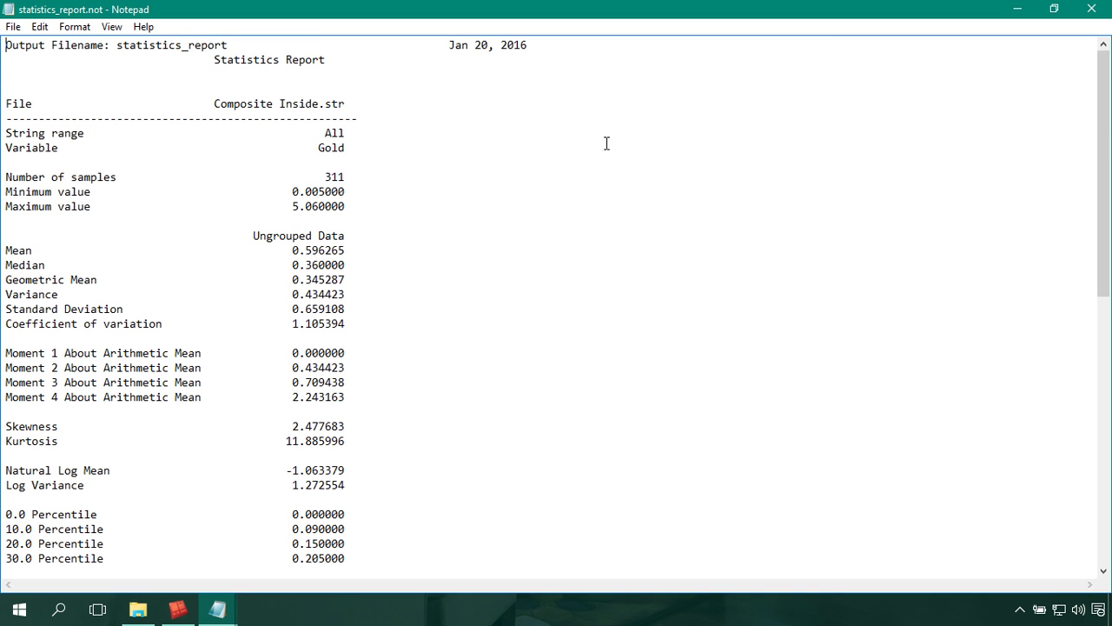
pyautogui.moveTo(207, 63); pyautogui.dragTo(327, 54)
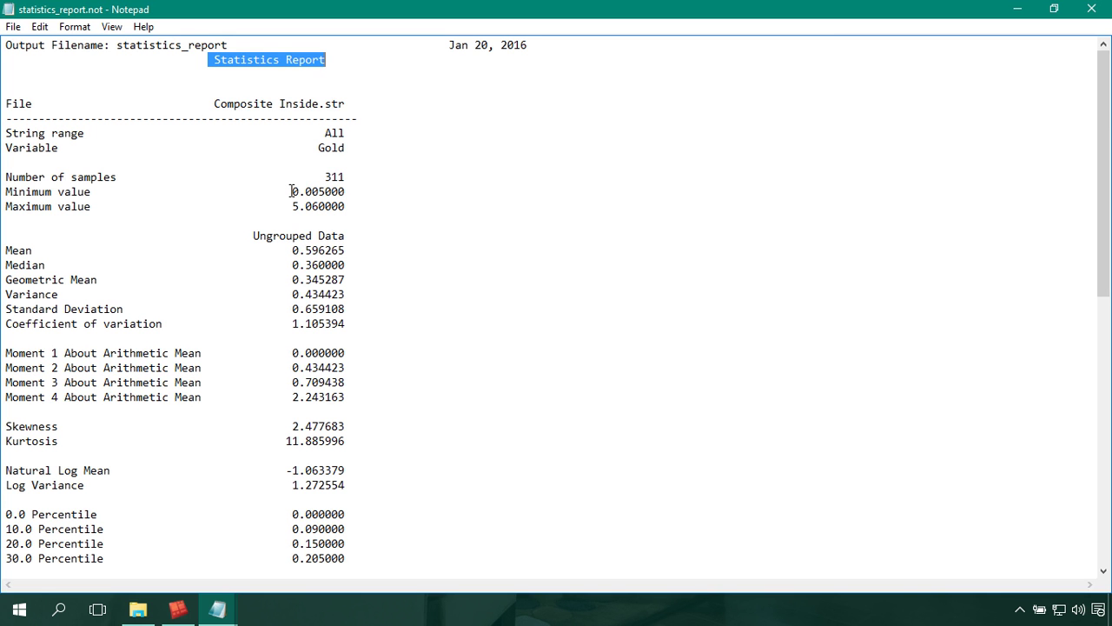
pyautogui.moveTo(291, 191)
pyautogui.mouseDown()
pyautogui.moveTo(345, 191)
pyautogui.moveTo(269, 204)
pyautogui.moveTo(291, 205)
pyautogui.mouseUp()
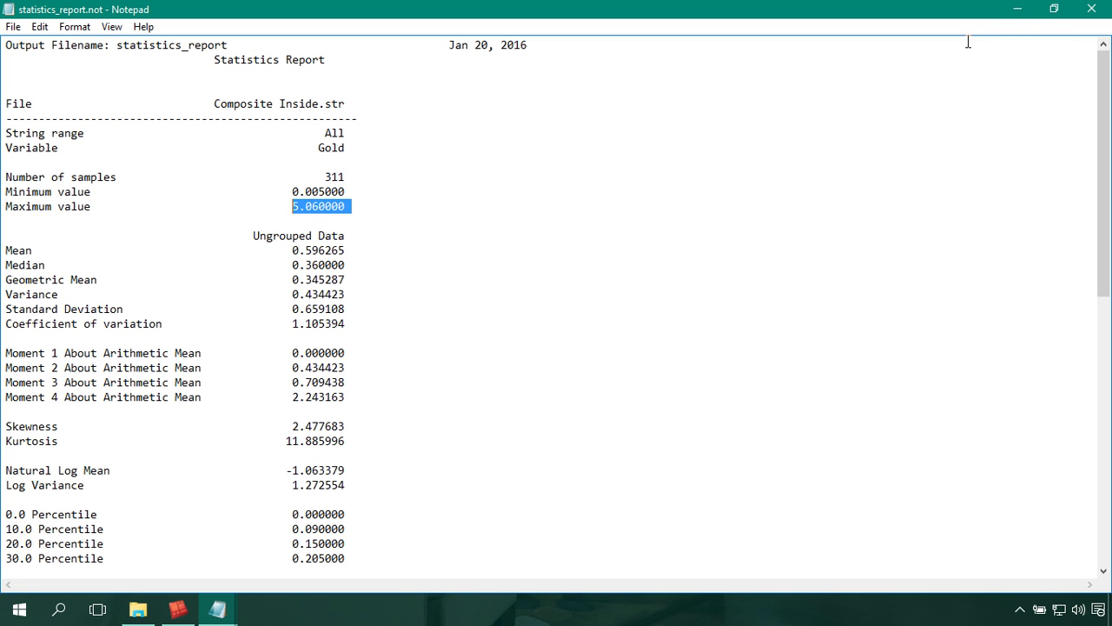
pyautogui.click(1017, 9)
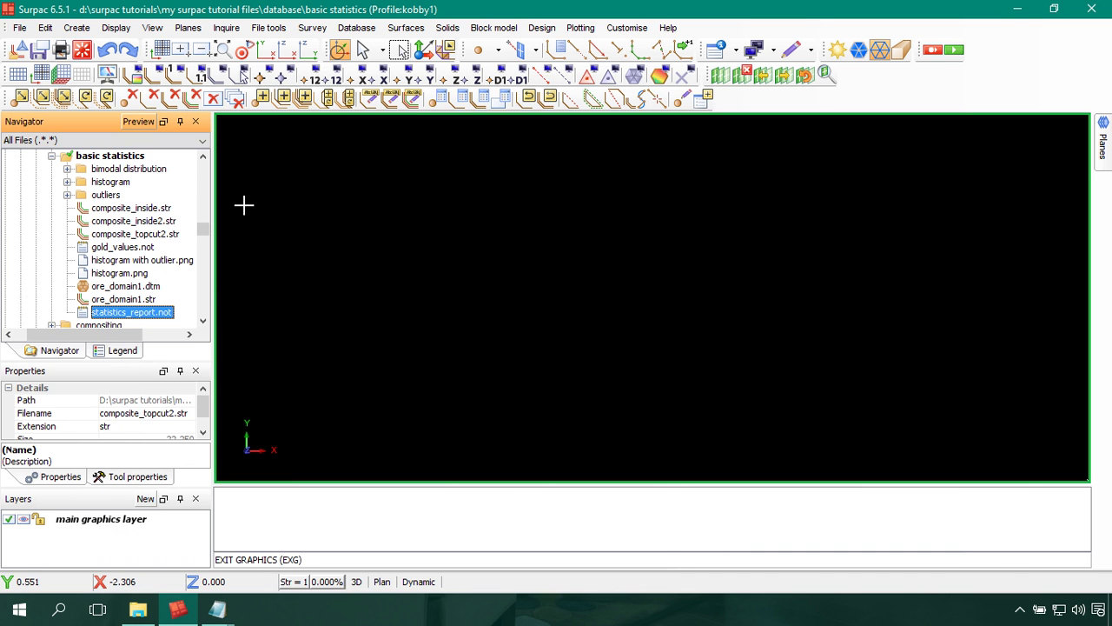
# Open a maximized basic statistics window and plot the D1 Gold histogram for composite_topcut, ID 2, with a bin width of 0.25
pyautogui.click(357, 27)
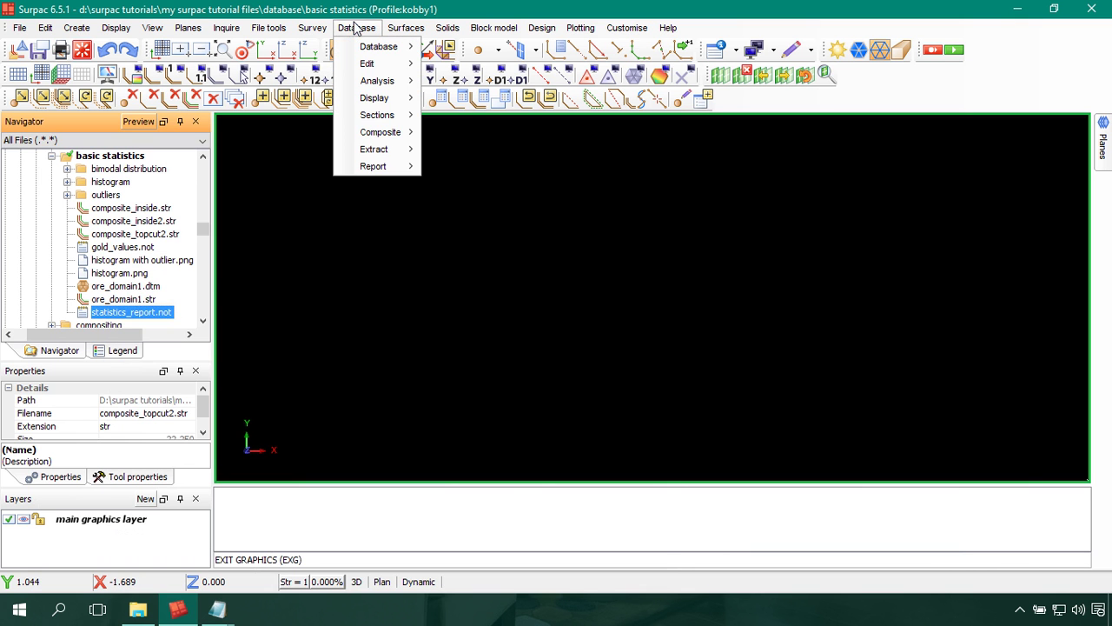
pyautogui.moveTo(383, 89)
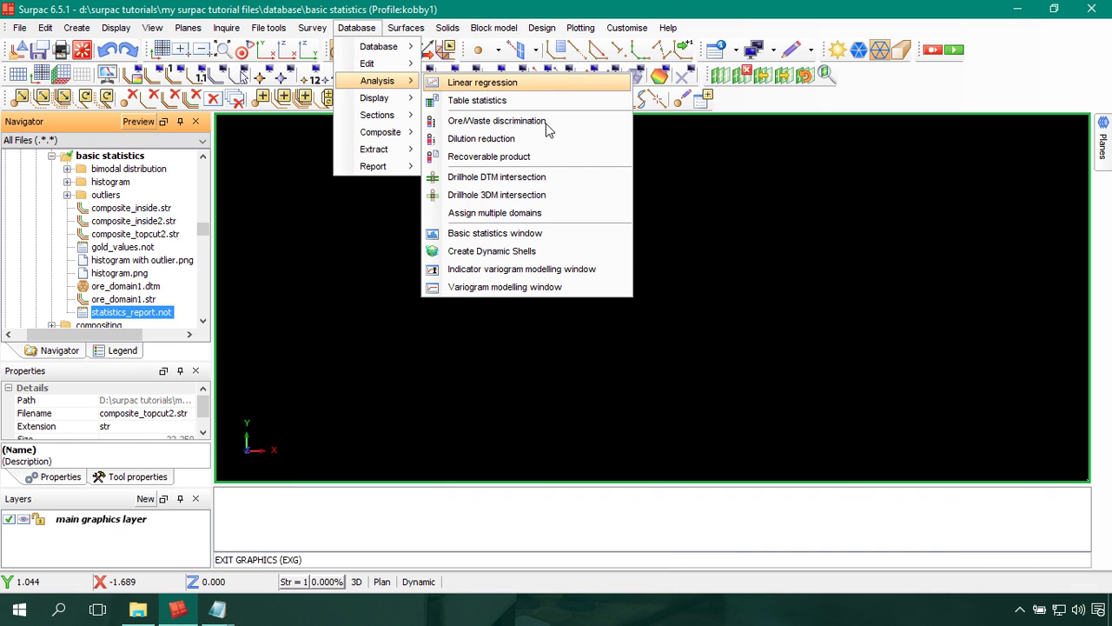
pyautogui.click(499, 234)
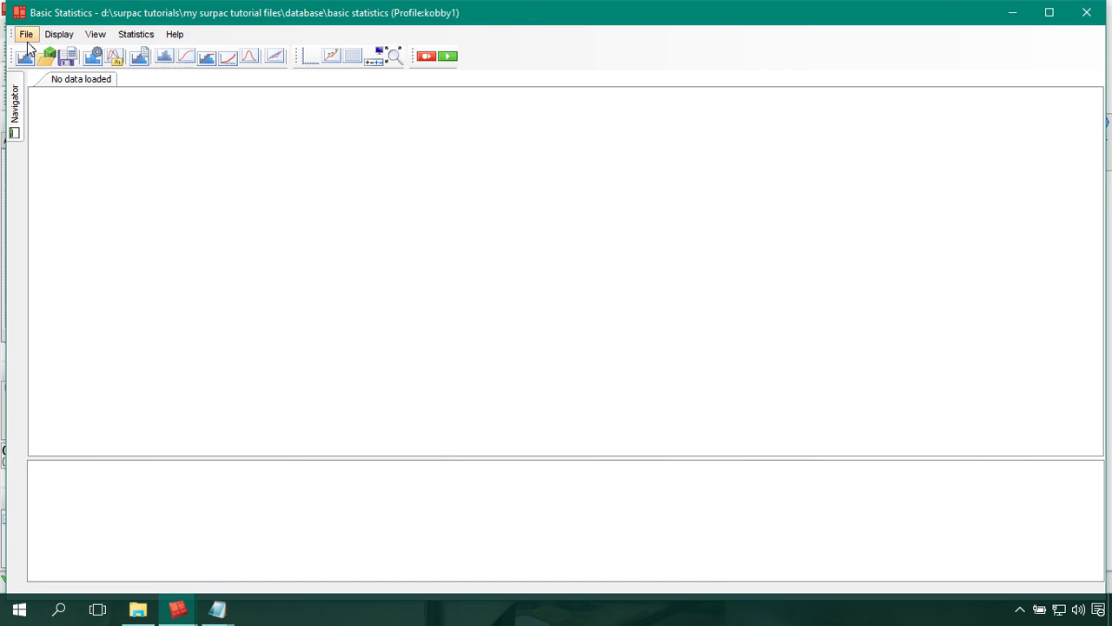
pyautogui.click(27, 56)
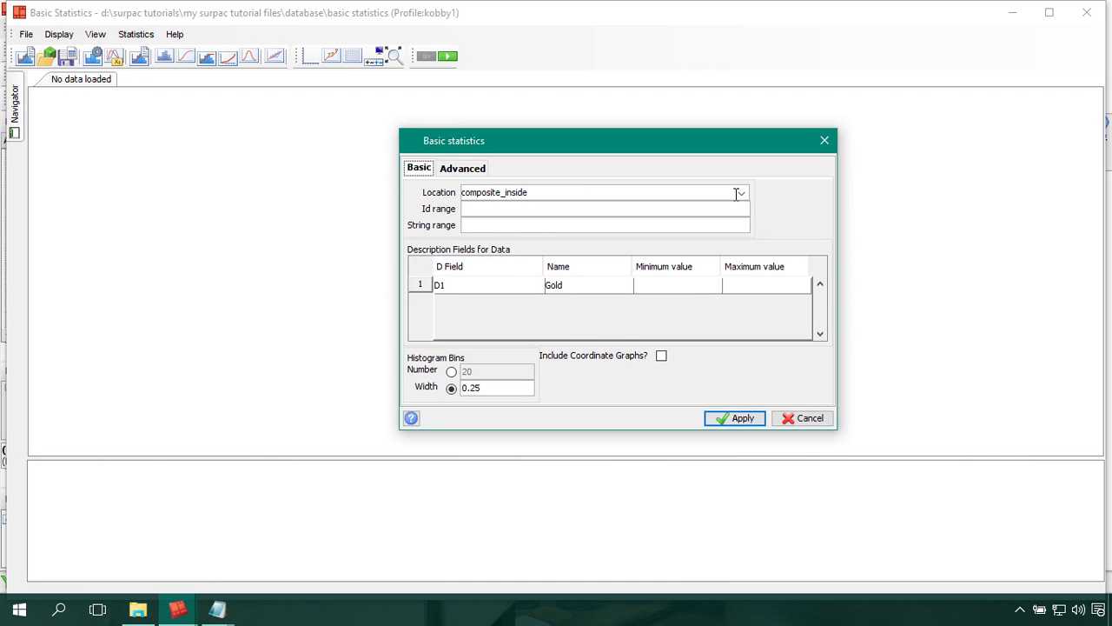
pyautogui.click(741, 193)
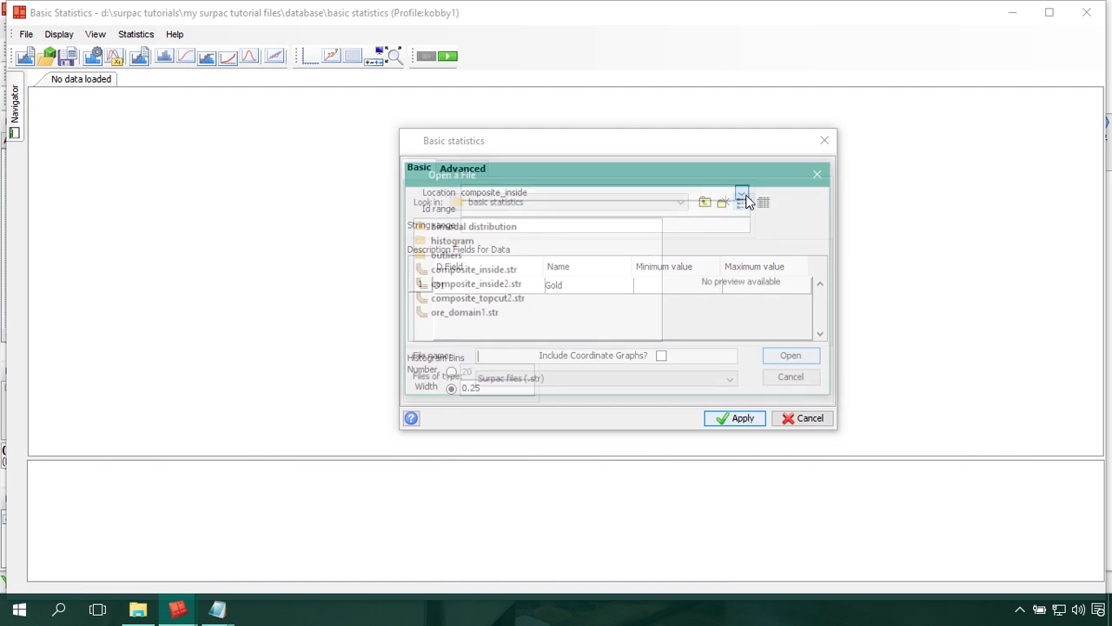
pyautogui.click(507, 299)
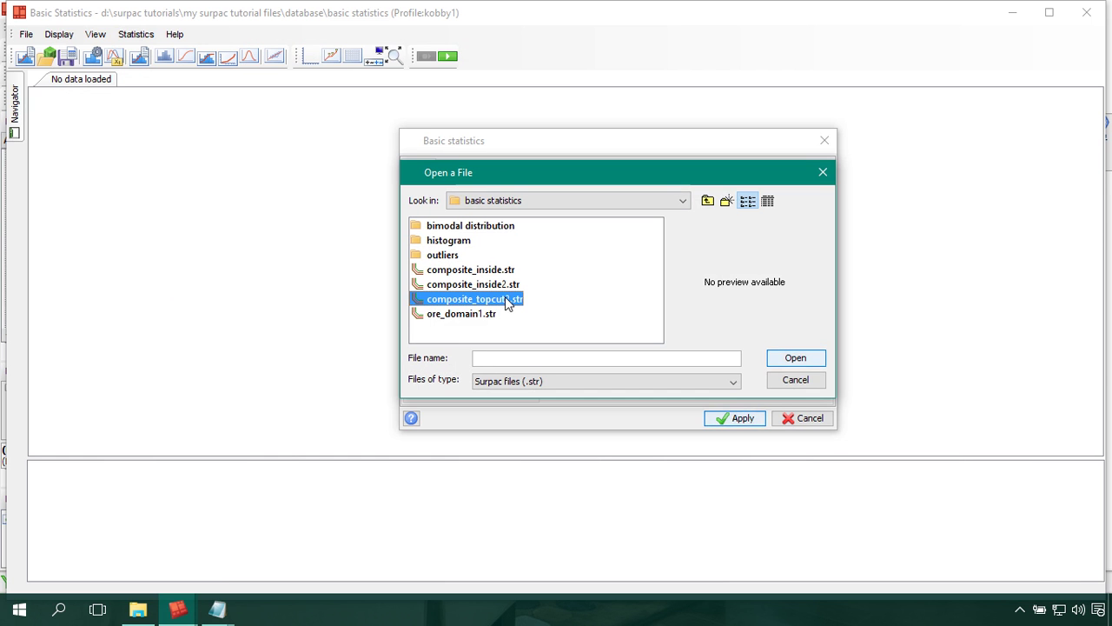
pyautogui.click(787, 358)
pyautogui.moveTo(638, 146)
pyautogui.mouseDown()
pyautogui.moveTo(507, 116)
pyautogui.moveTo(599, 118)
pyautogui.moveTo(633, 135)
pyautogui.mouseUp()
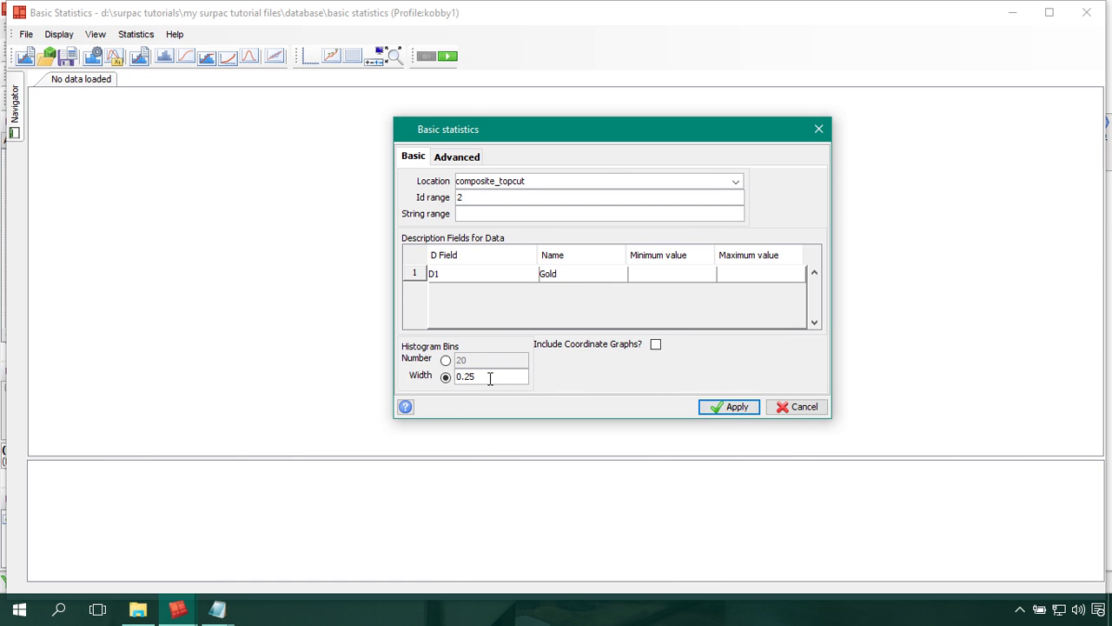
pyautogui.click(720, 409)
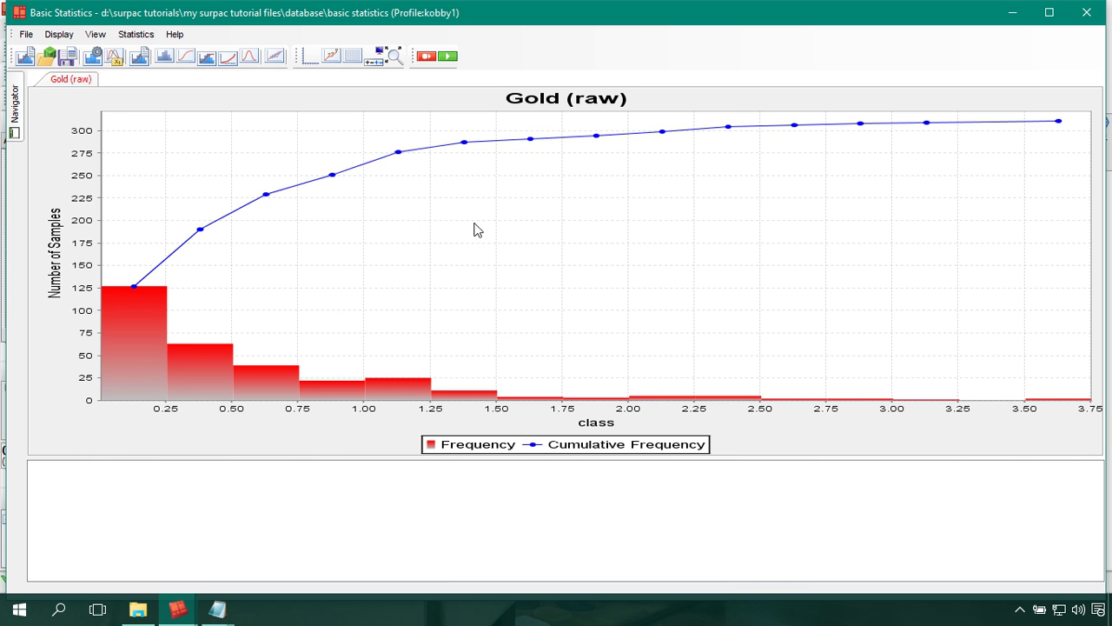
pyautogui.click(1050, 13)
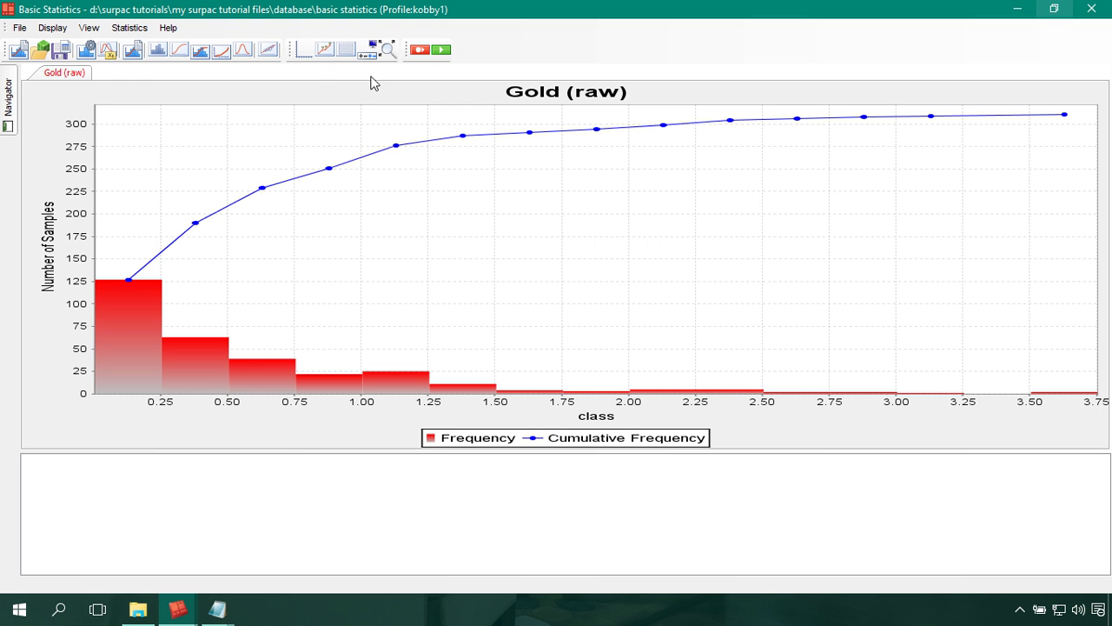
# Start a statistics report for the top-cut gold data with the output file name topcut_statistics_treport
pyautogui.click(129, 29)
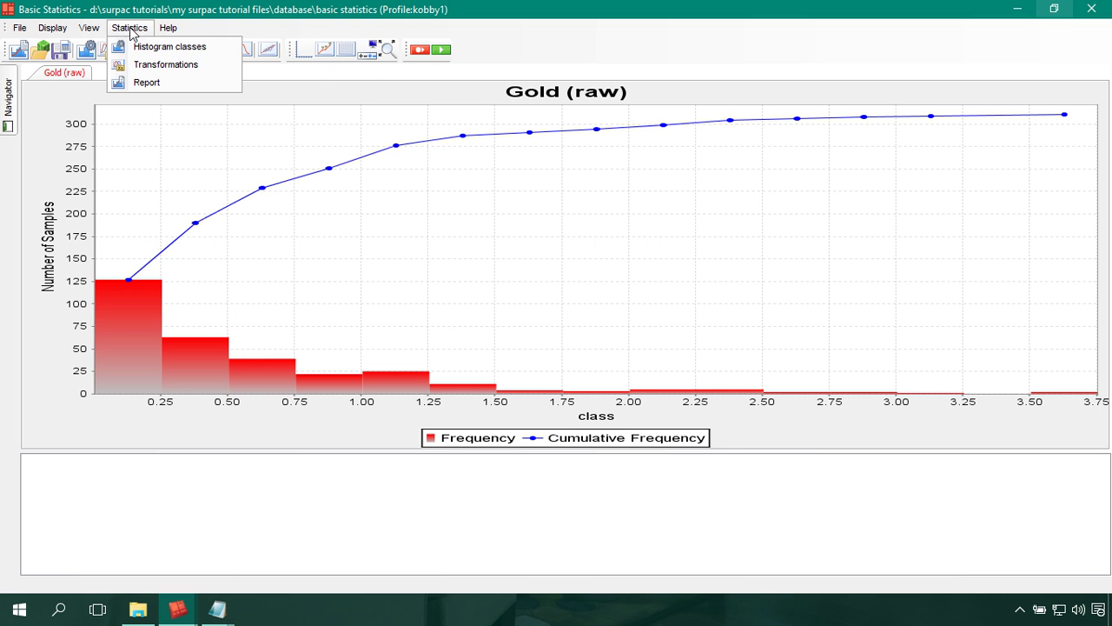
pyautogui.click(179, 81)
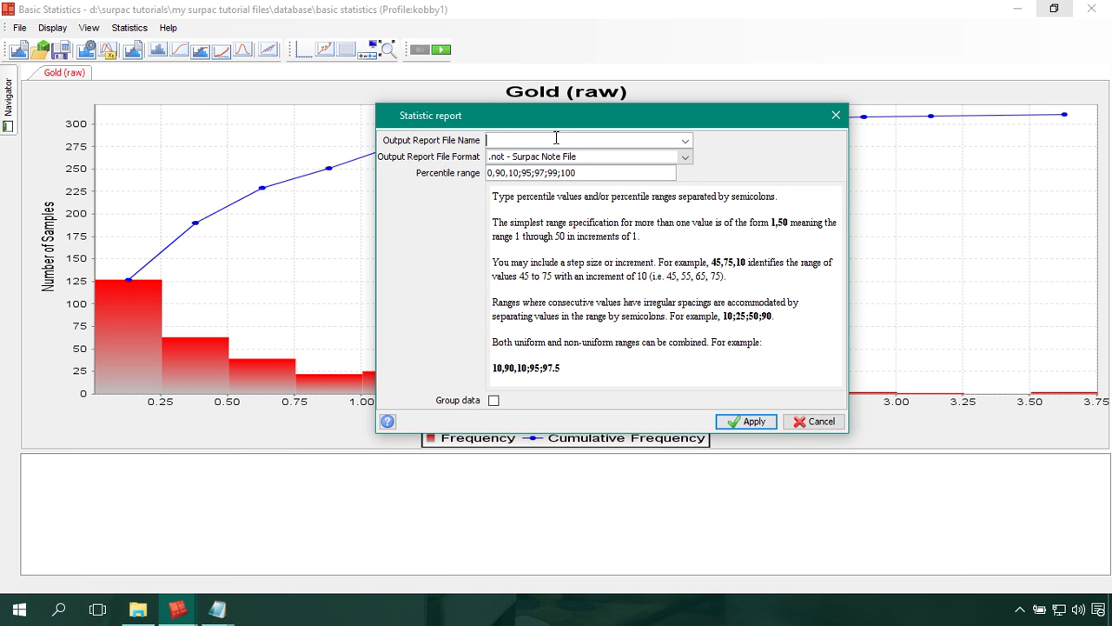
pyautogui.write('topcut_statistics_treport')
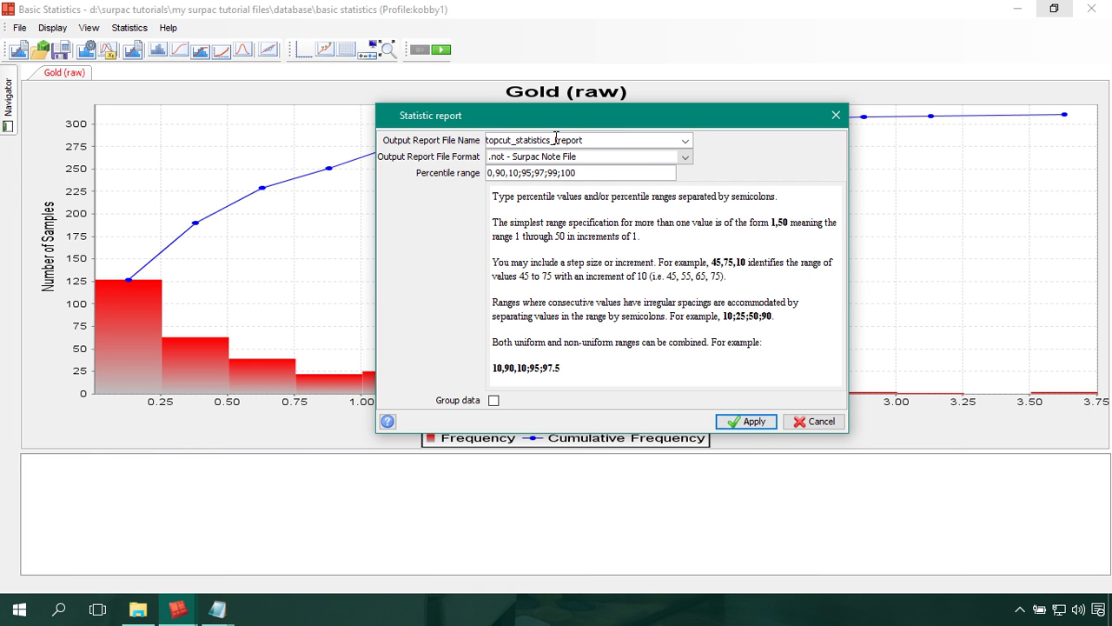
# Set the percentile range to 0,90,10;95;97;99;100 and generate the top-cut statistics report
pyautogui.doubleClick(584, 175)
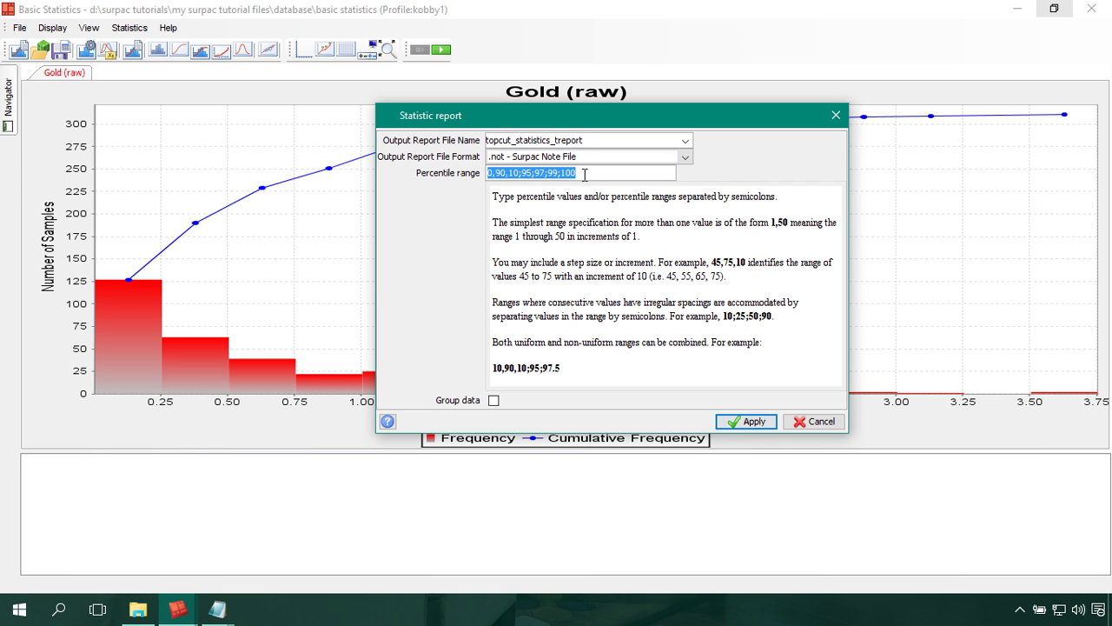
pyautogui.write('0,90,10')
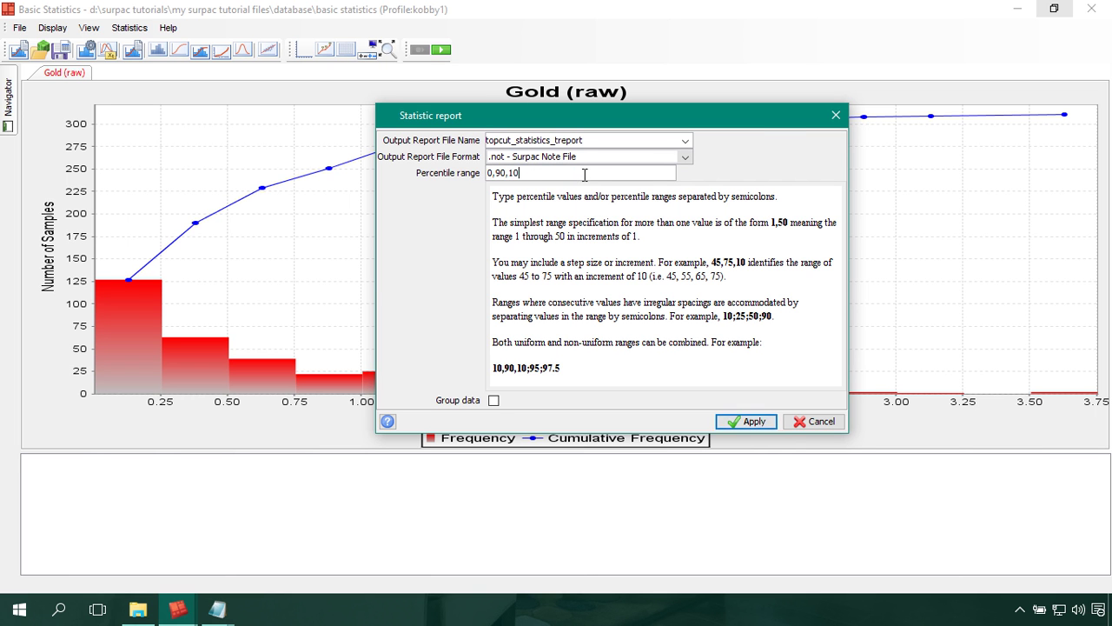
pyautogui.write(';9')
pyautogui.write(';97')
pyautogui.press('BackSpace')
pyautogui.press('BackSpace')
pyautogui.press('BackSpace')
pyautogui.press('BackSpace')
pyautogui.write('95;97;99;100')
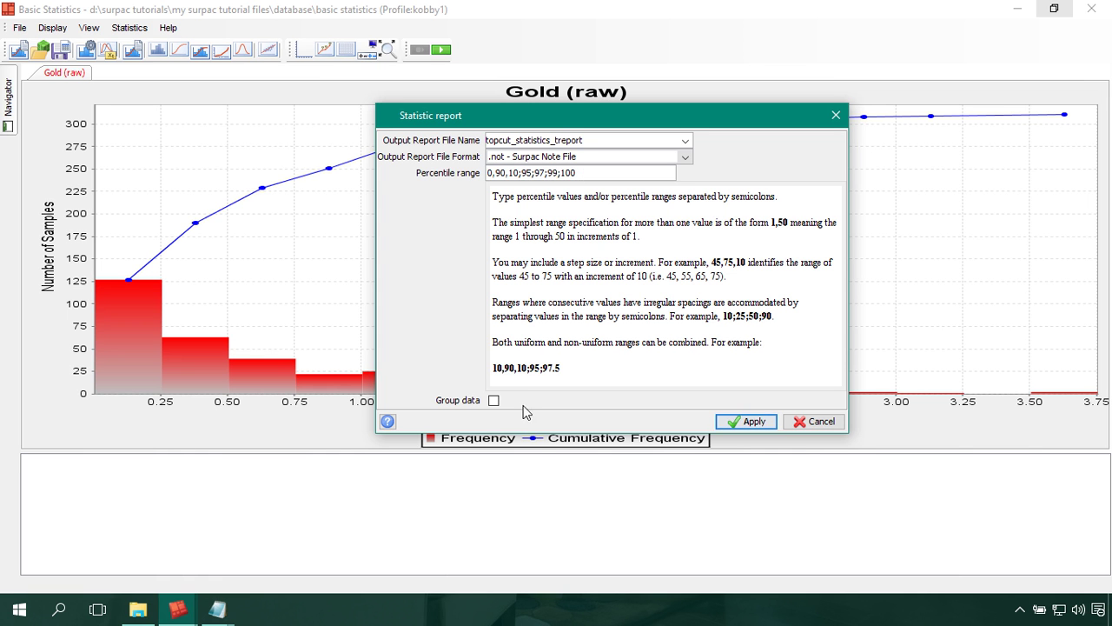
pyautogui.click(753, 422)
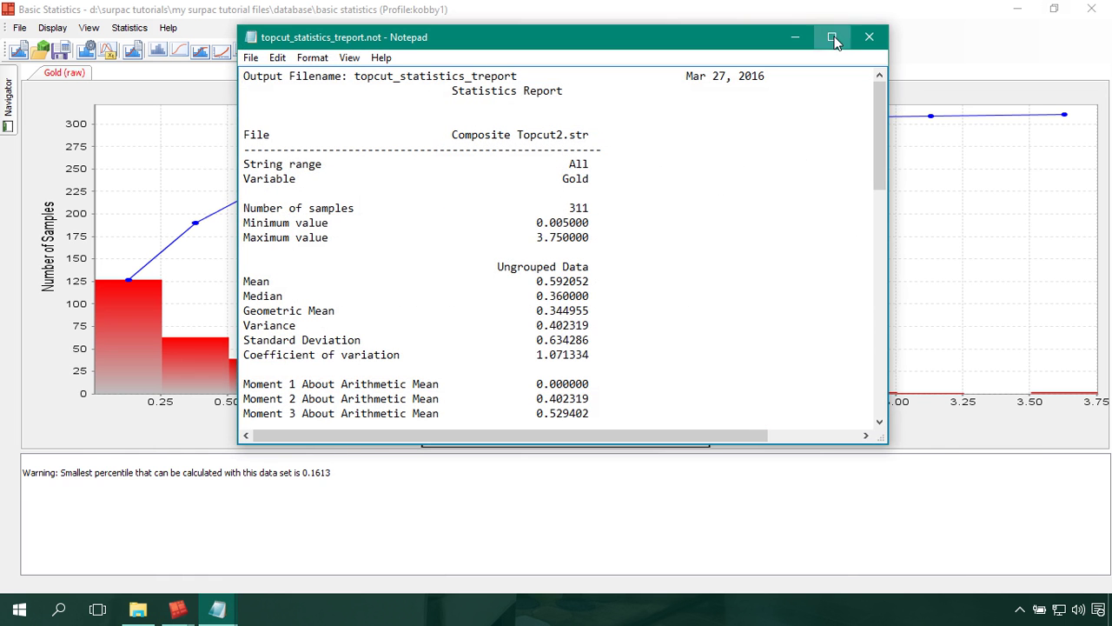
# Place the topcut_statistics_treport.not and statistics_report.not windows side by side for comparison
pyautogui.click(831, 36)
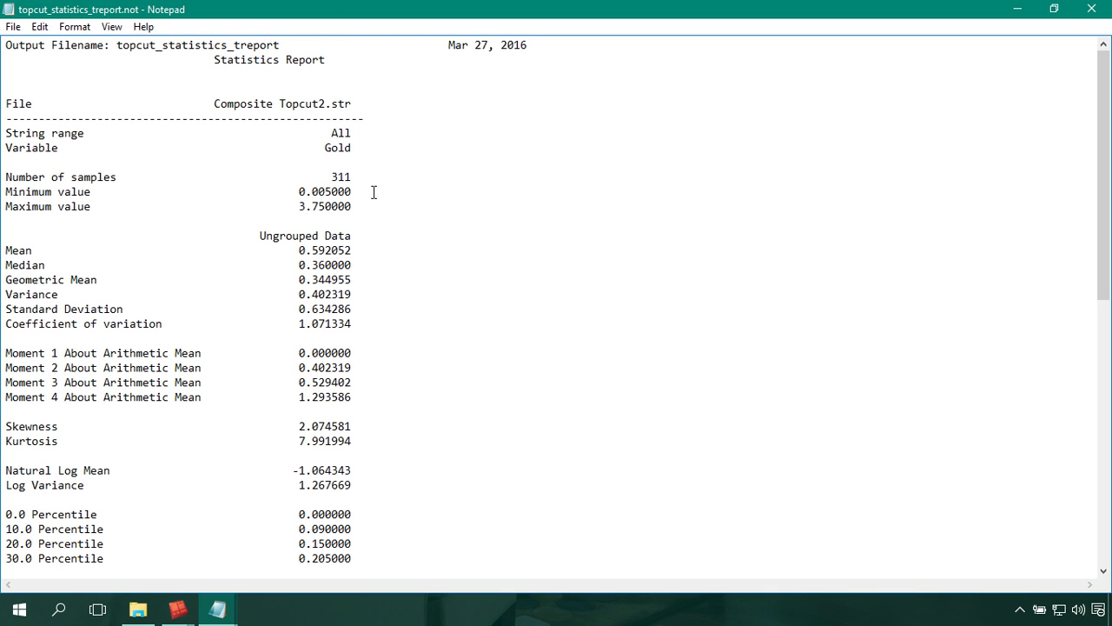
pyautogui.click(1054, 9)
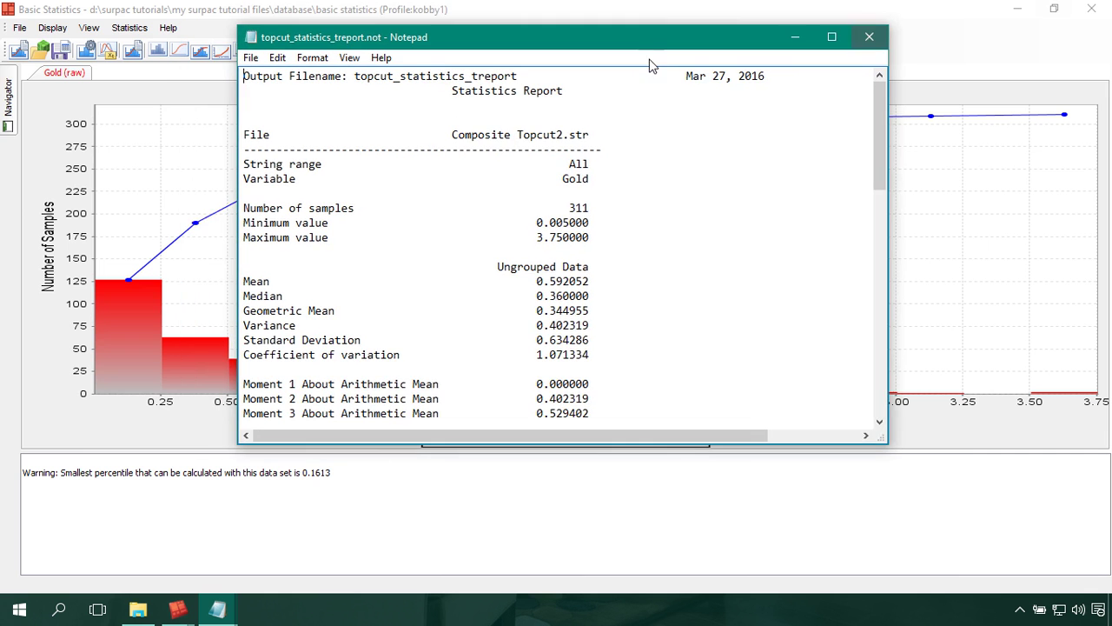
pyautogui.moveTo(653, 46); pyautogui.dragTo(431, 31)
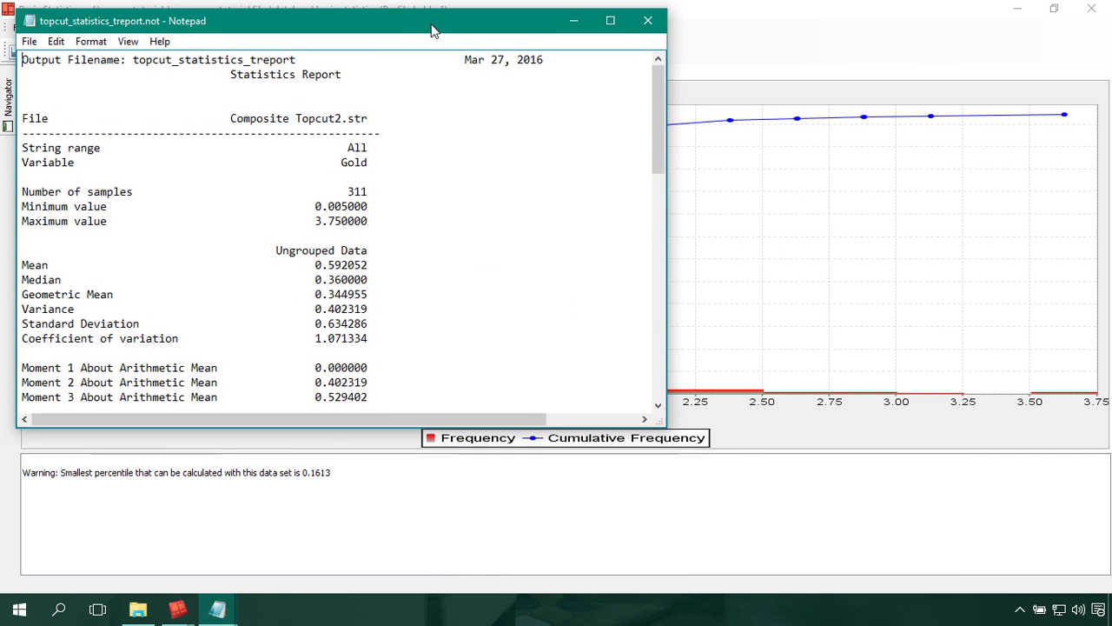
pyautogui.click(219, 608)
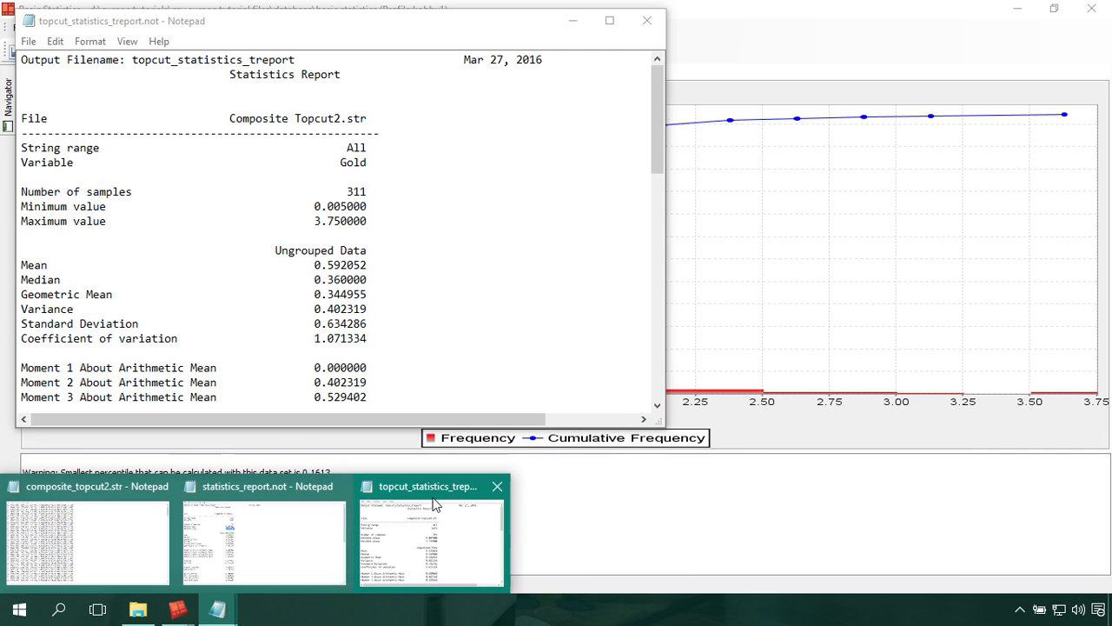
pyautogui.click(246, 510)
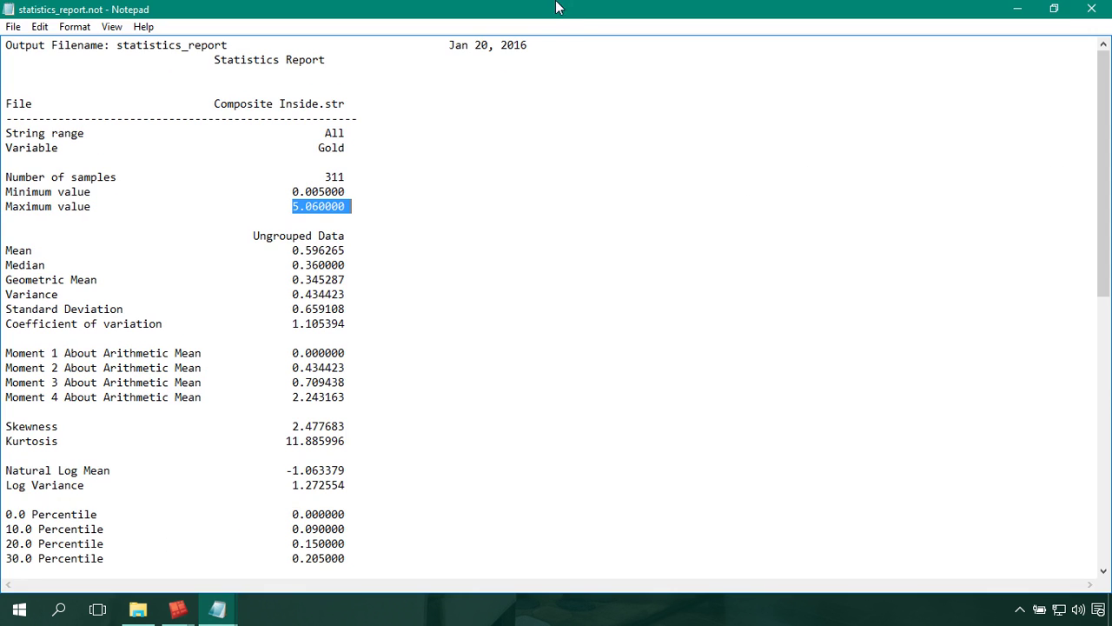
pyautogui.click(1050, 8)
pyautogui.moveTo(638, 39); pyautogui.dragTo(861, 34)
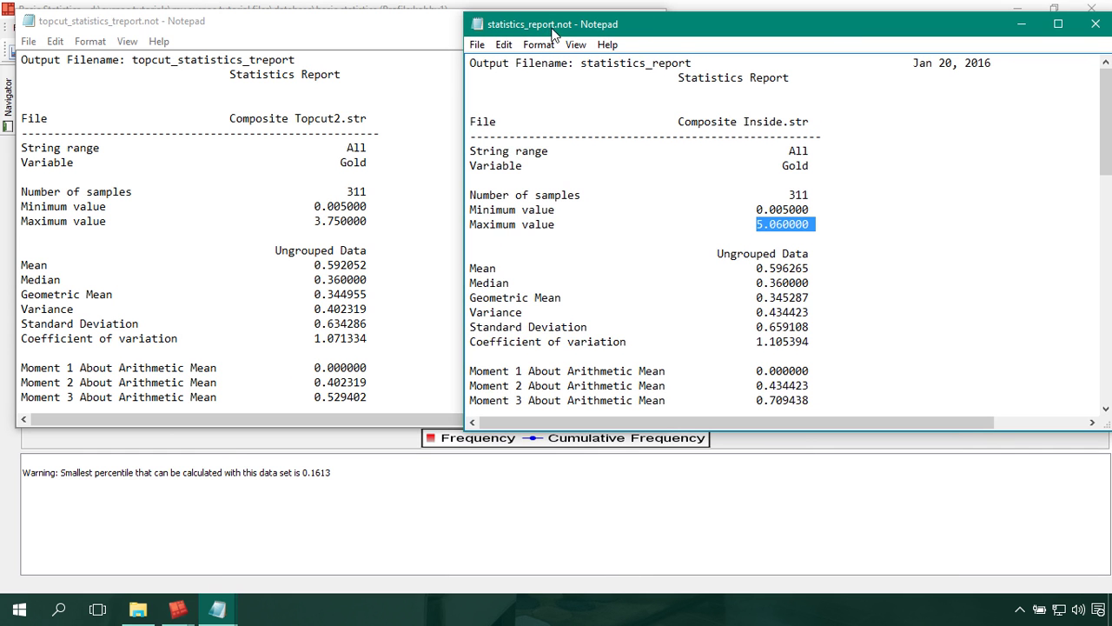
# Compare the maximum values and summary statistics of the top-cut and original reports, and close both reports
pyautogui.click(76, 25)
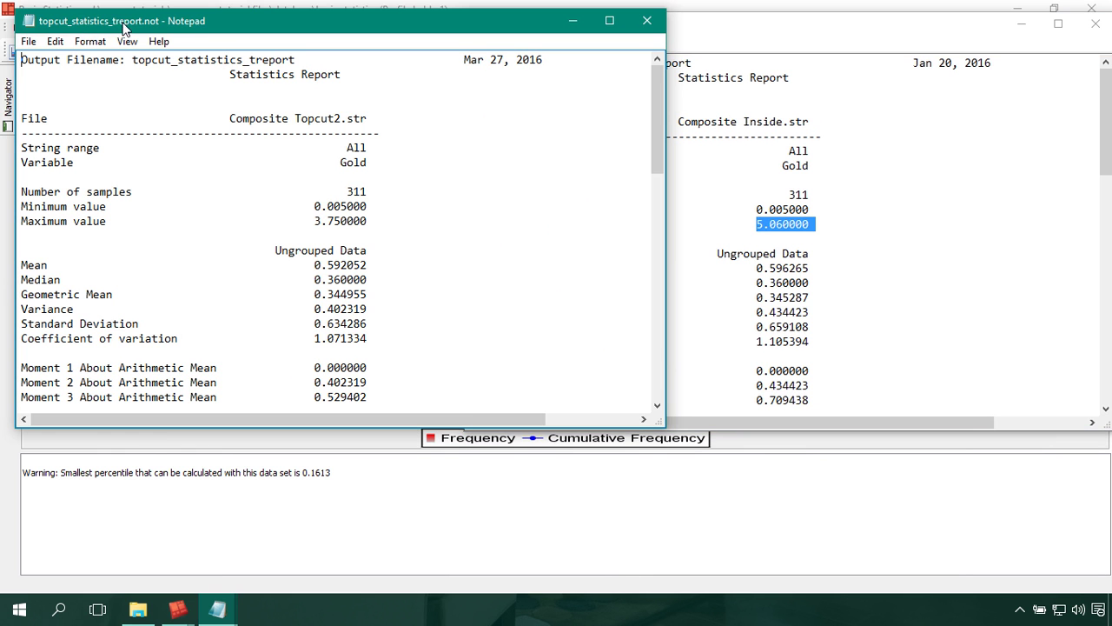
pyautogui.click(715, 27)
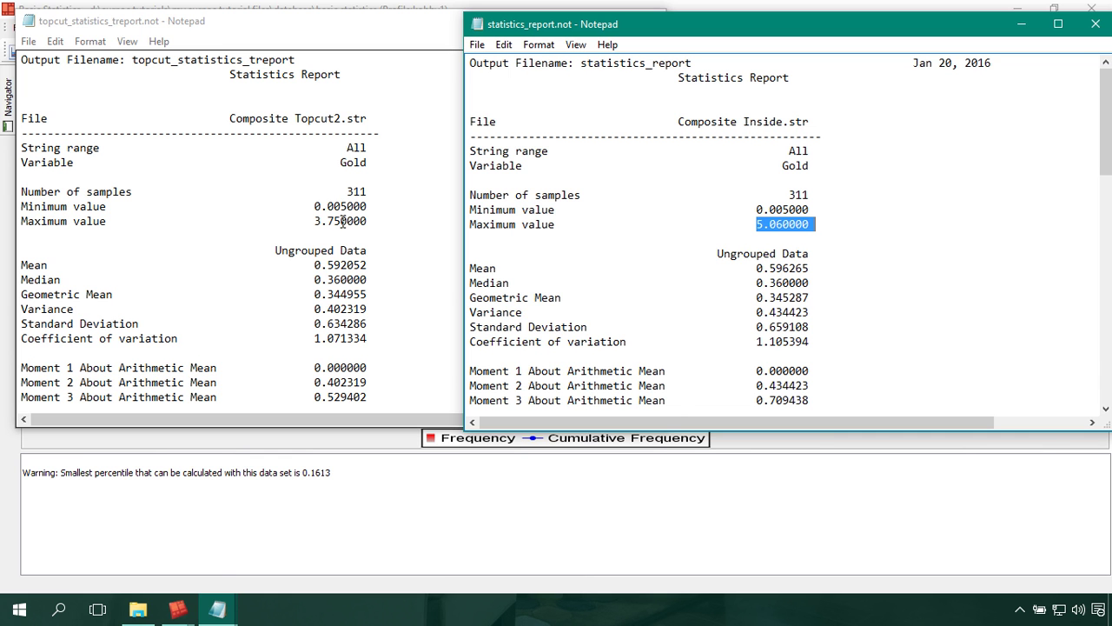
pyautogui.moveTo(104, 224); pyautogui.dragTo(39, 226)
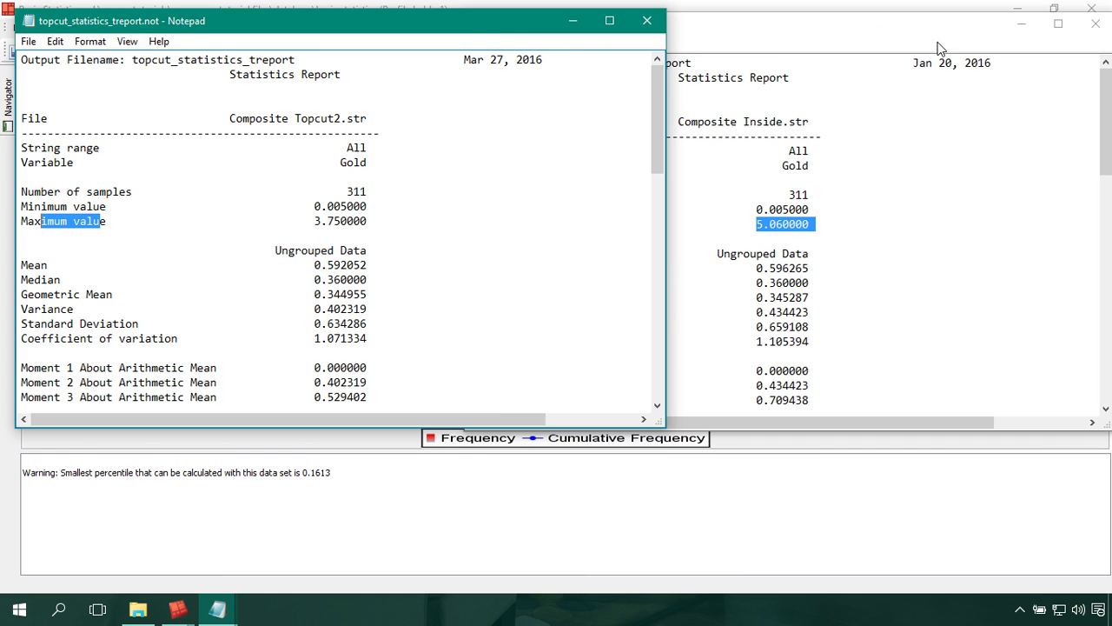
pyautogui.click(797, 33)
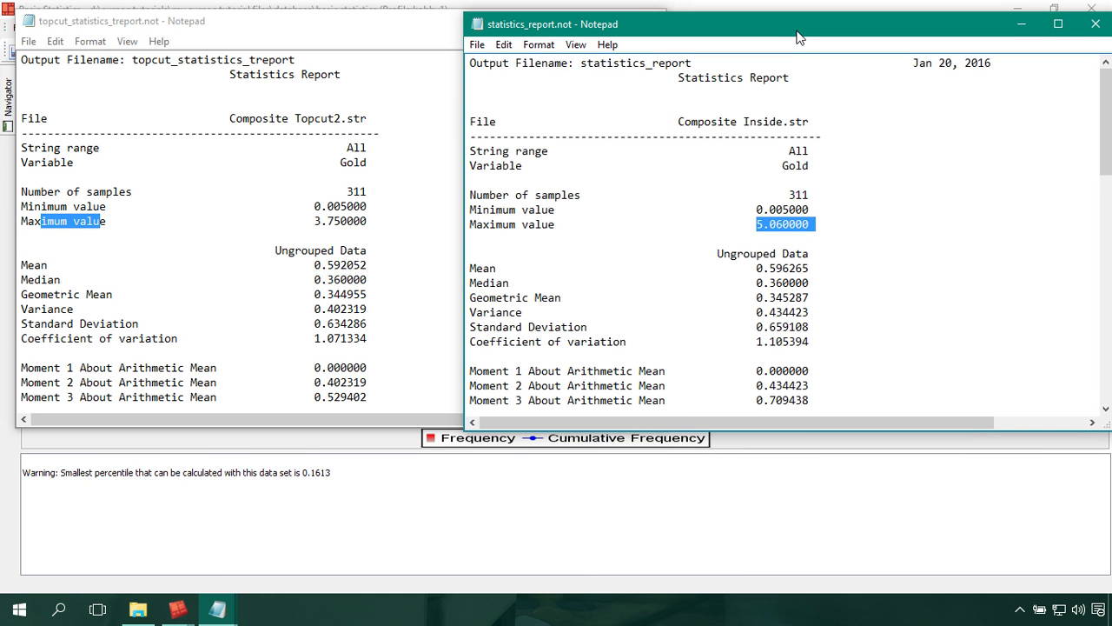
pyautogui.moveTo(798, 32); pyautogui.dragTo(800, 40)
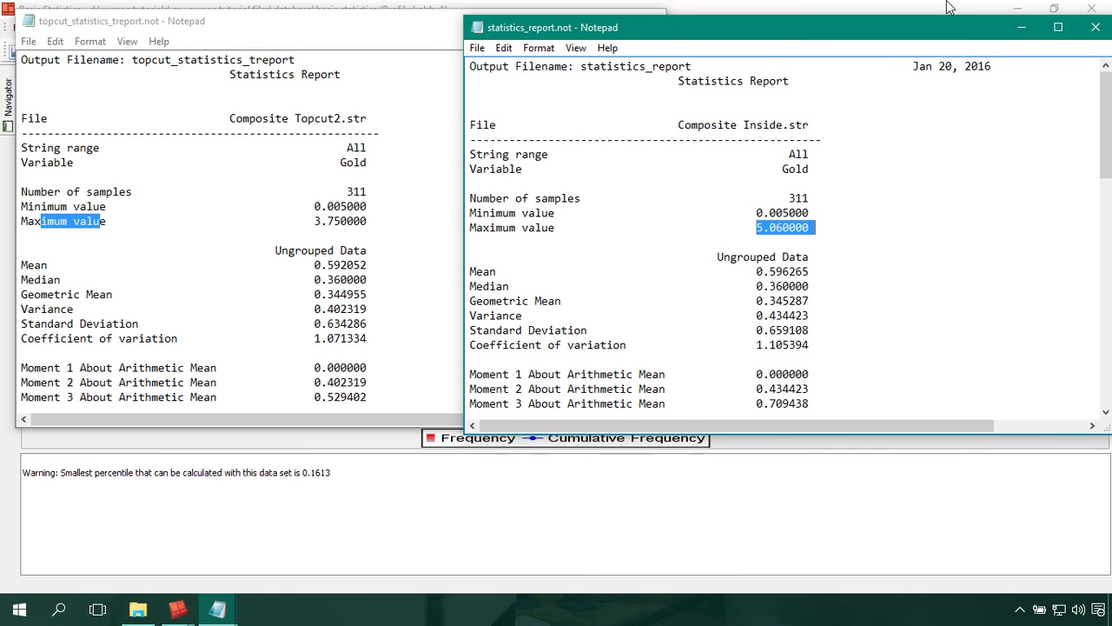
pyautogui.click(1096, 27)
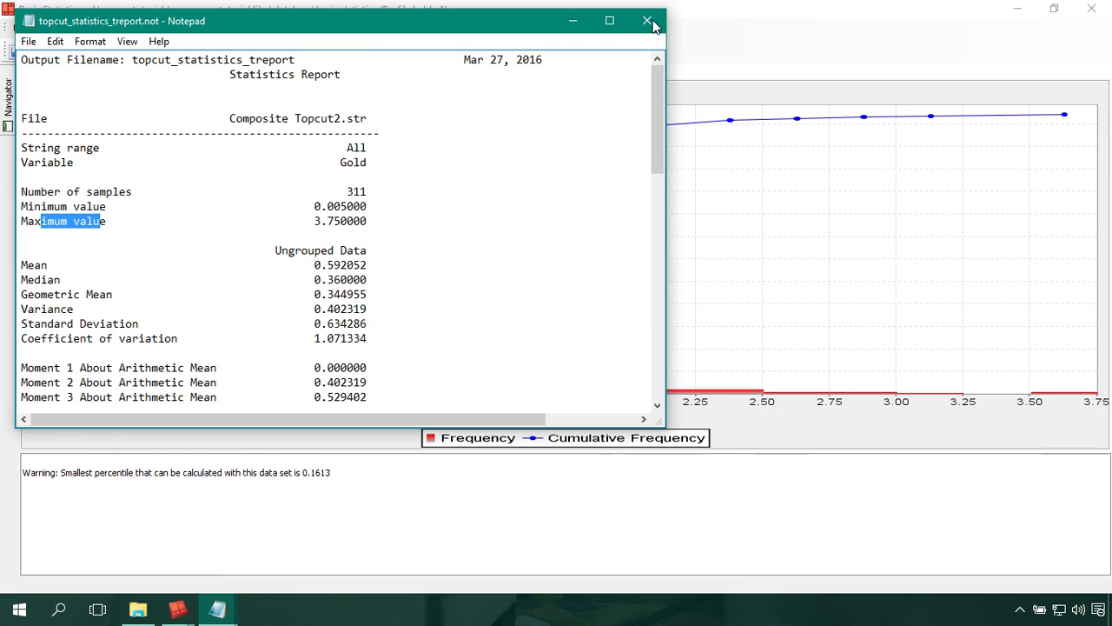
pyautogui.click(650, 23)
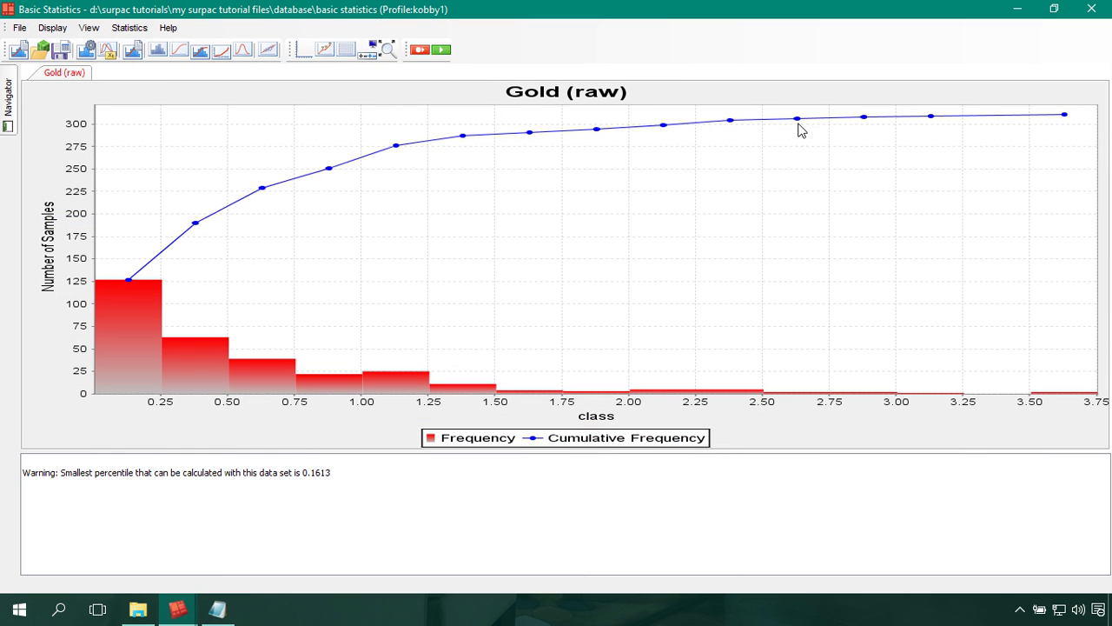